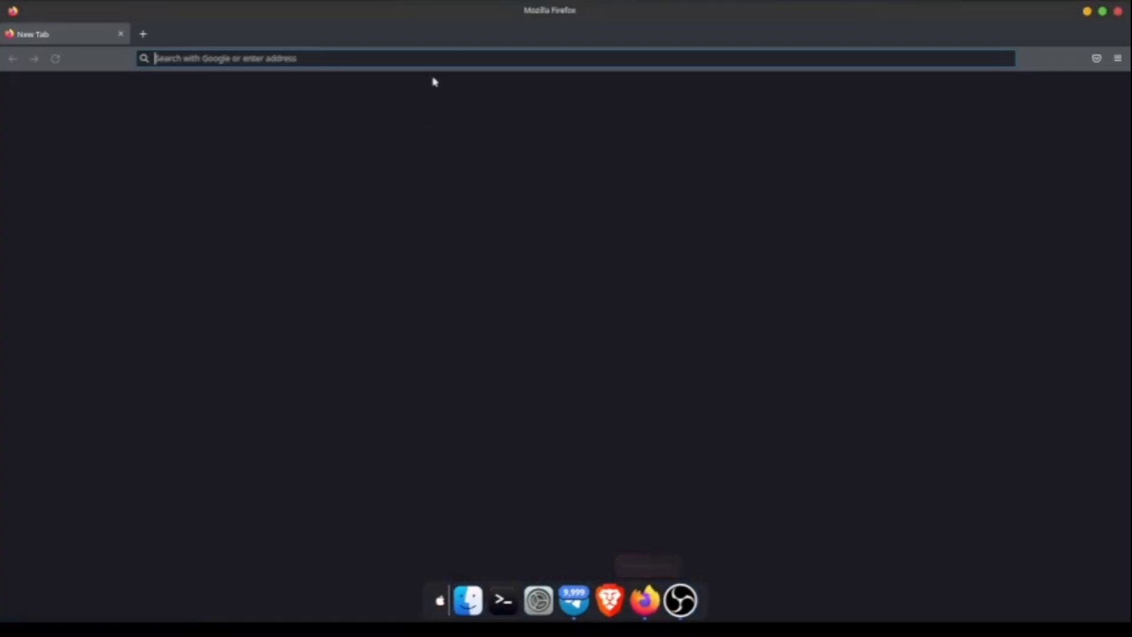
- Load github.com/TeamUltroid/Ultroid and open the README's Deploy on Railway link in a new tab, switching to that tab
{"action": "type", "text": "github.com/TeamUltroid/U"}
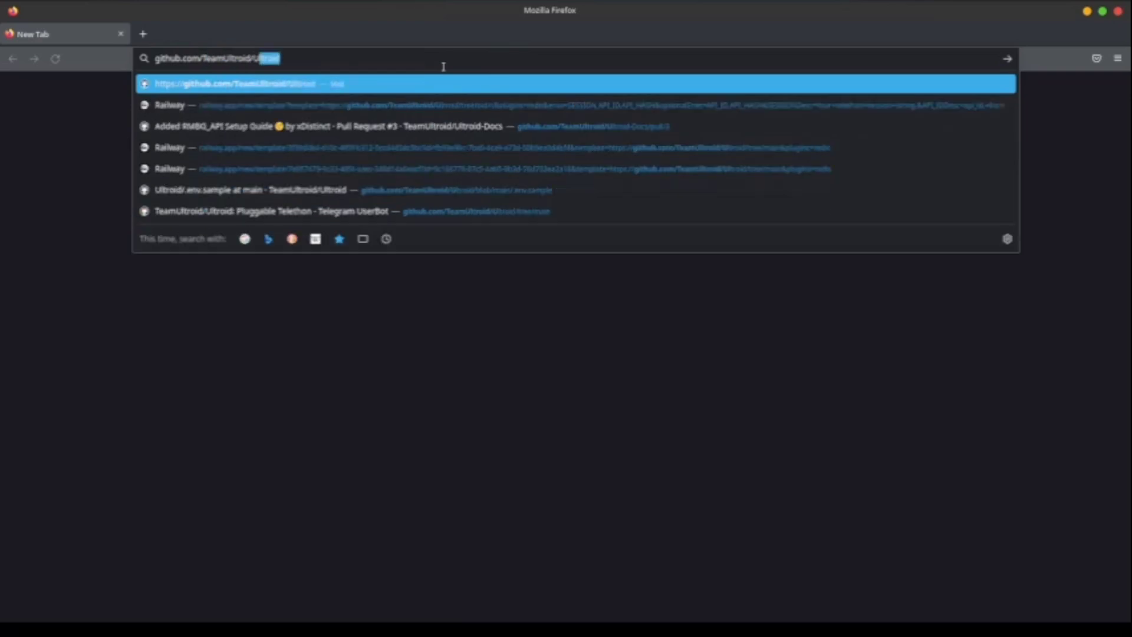
{"action": "key", "text": "Return"}
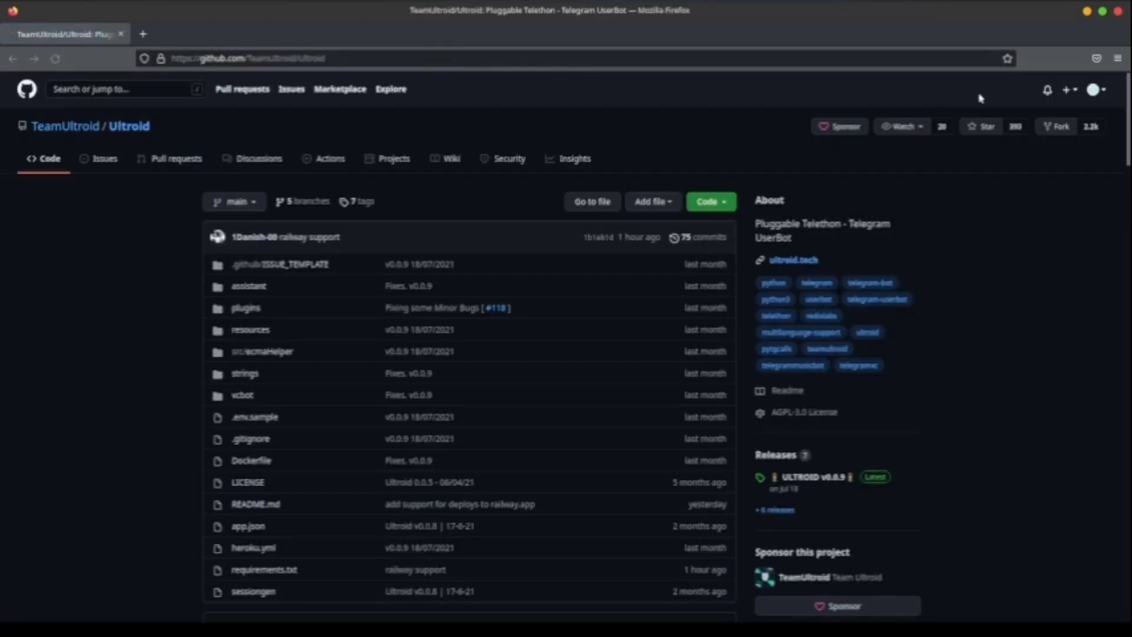
{"action": "left_click", "coordinate": [980, 126]}
{"action": "scroll", "coordinate": [454, 170], "scroll_direction": "down", "scroll_amount": 10}
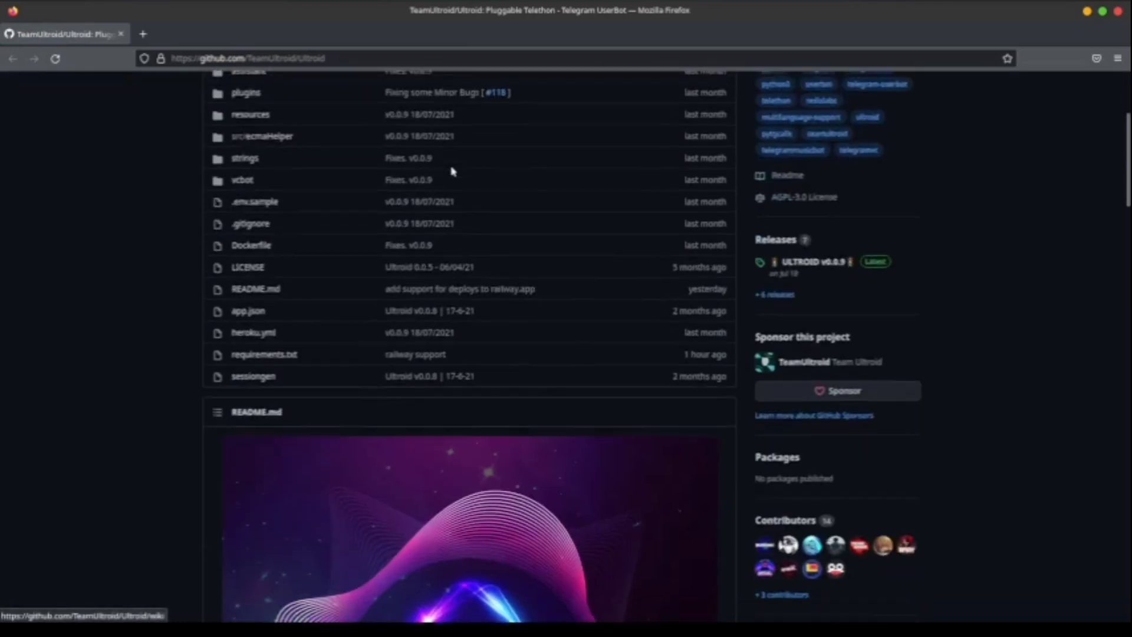
{"action": "scroll", "coordinate": [452, 170], "scroll_direction": "down", "scroll_amount": 10}
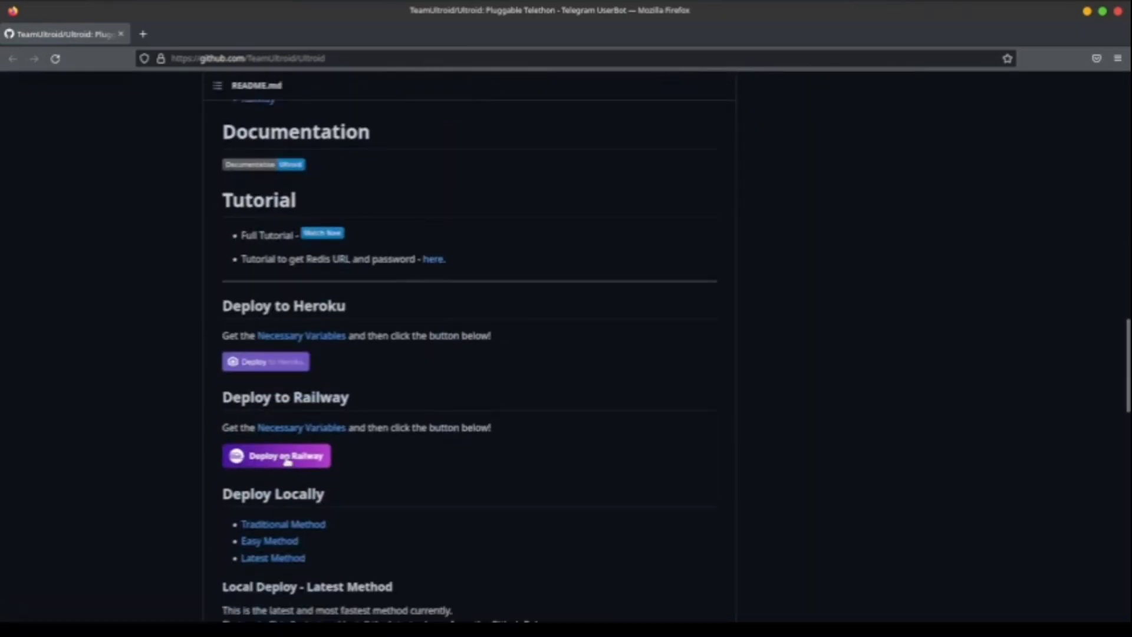
{"action": "right_click", "coordinate": [287, 461]}
{"action": "left_click", "coordinate": [313, 222]}
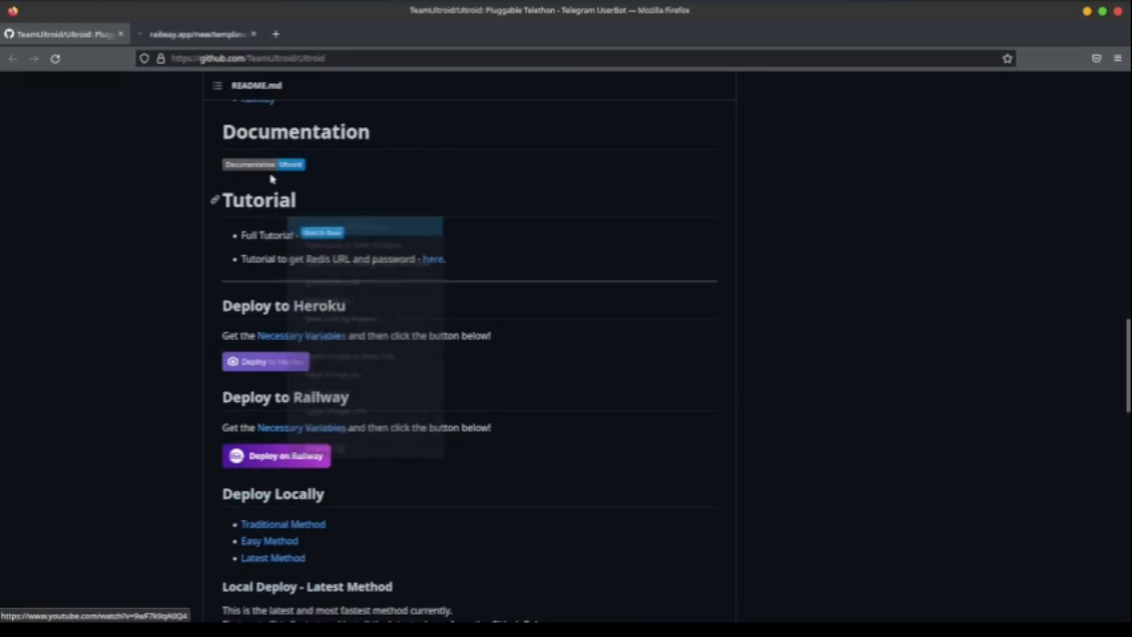
{"action": "left_click", "coordinate": [199, 35]}
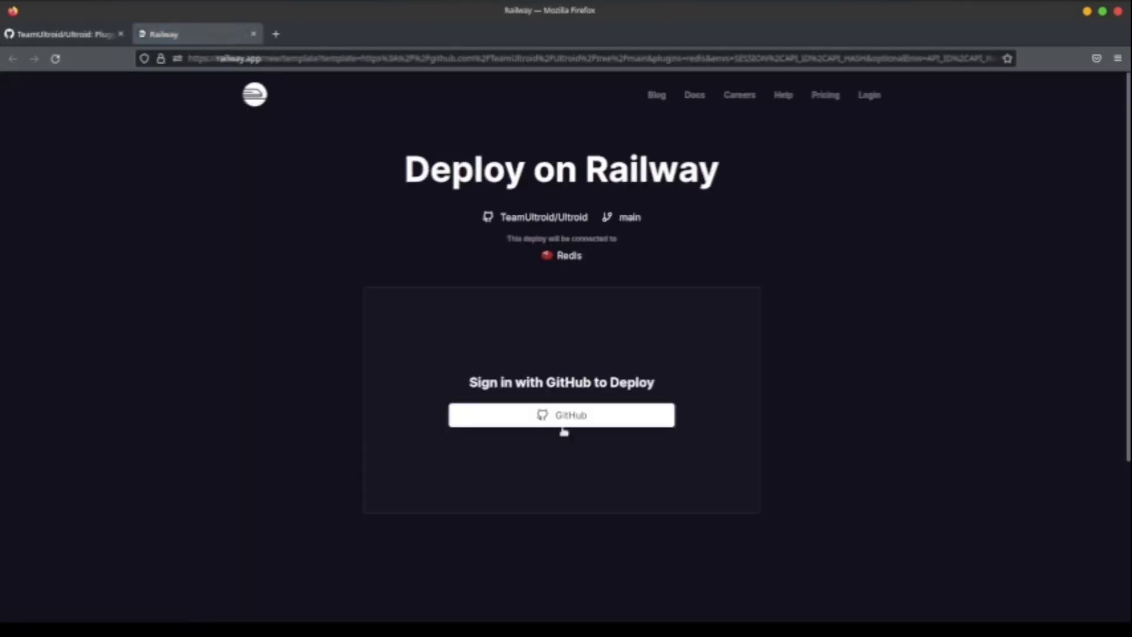
- Sign in to Railway with GitHub, and install and authorize the Railway App for all repositories
{"action": "left_click", "coordinate": [565, 423]}
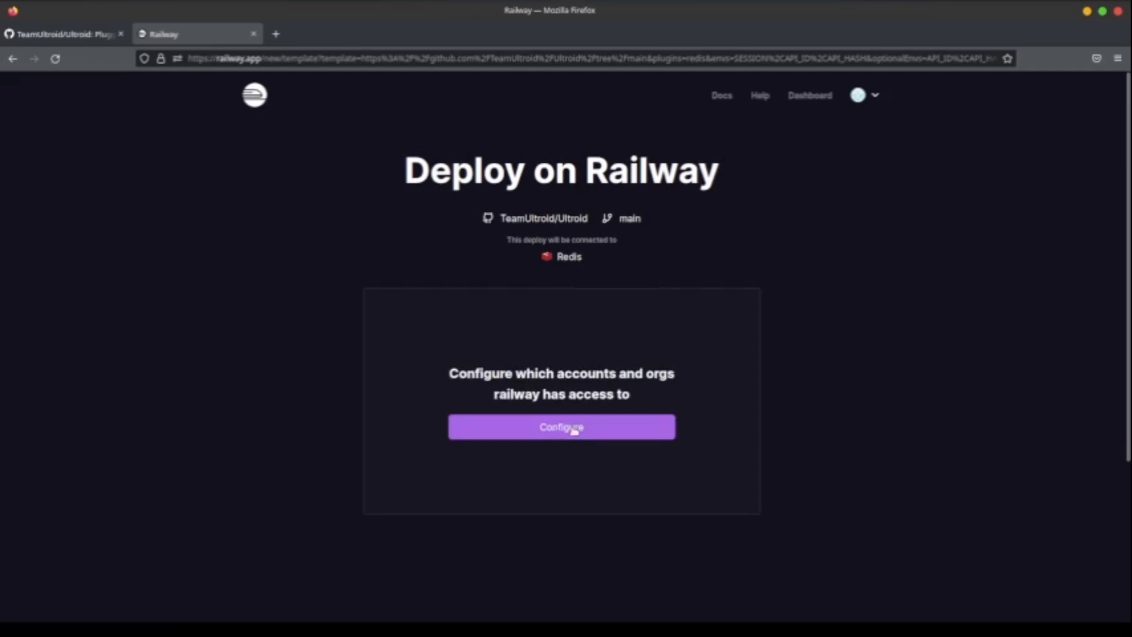
{"action": "left_click", "coordinate": [573, 429]}
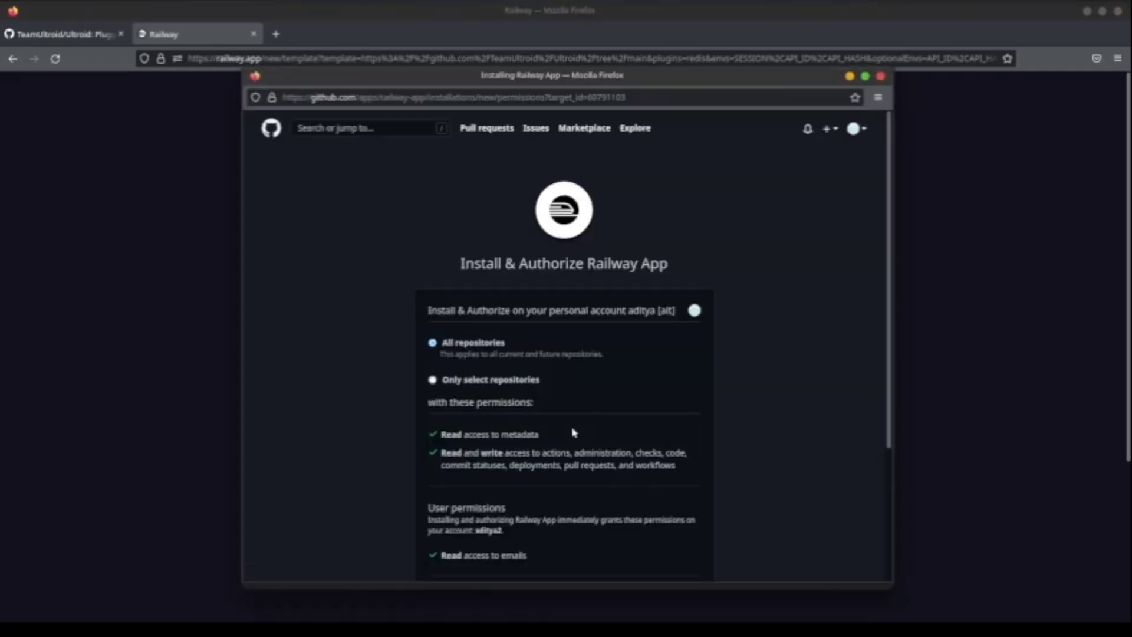
{"action": "scroll", "coordinate": [523, 396], "scroll_direction": "down", "scroll_amount": 5}
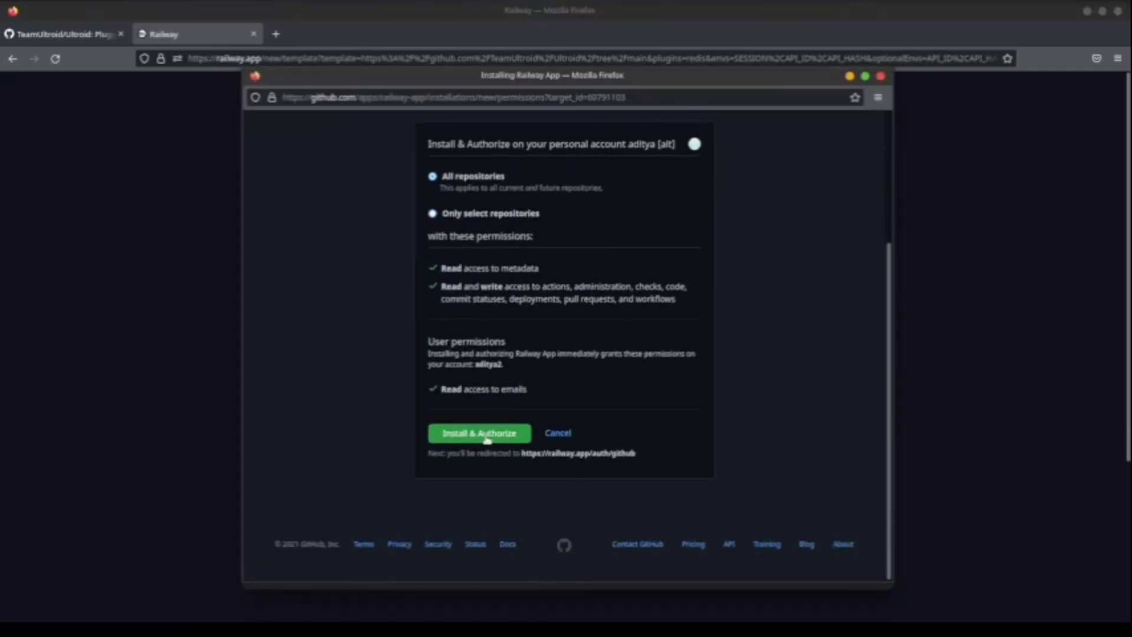
{"action": "left_click", "coordinate": [486, 436]}
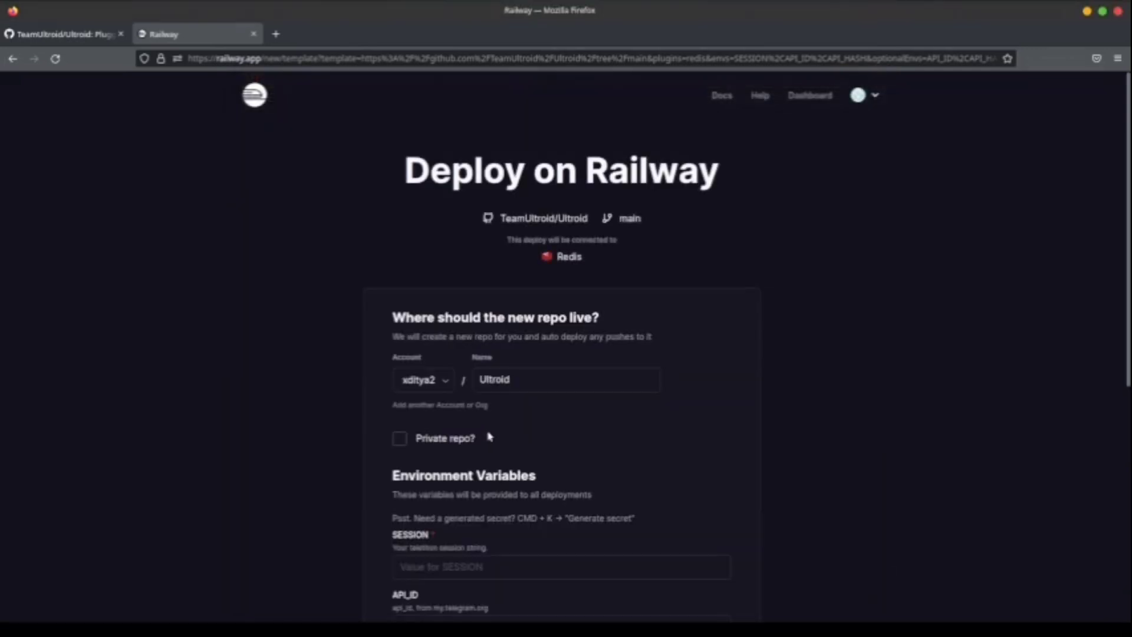
- Name the new repository UltroidRailway and make it a private repo
{"action": "left_click", "coordinate": [529, 377]}
{"action": "type", "text": "Railway"}
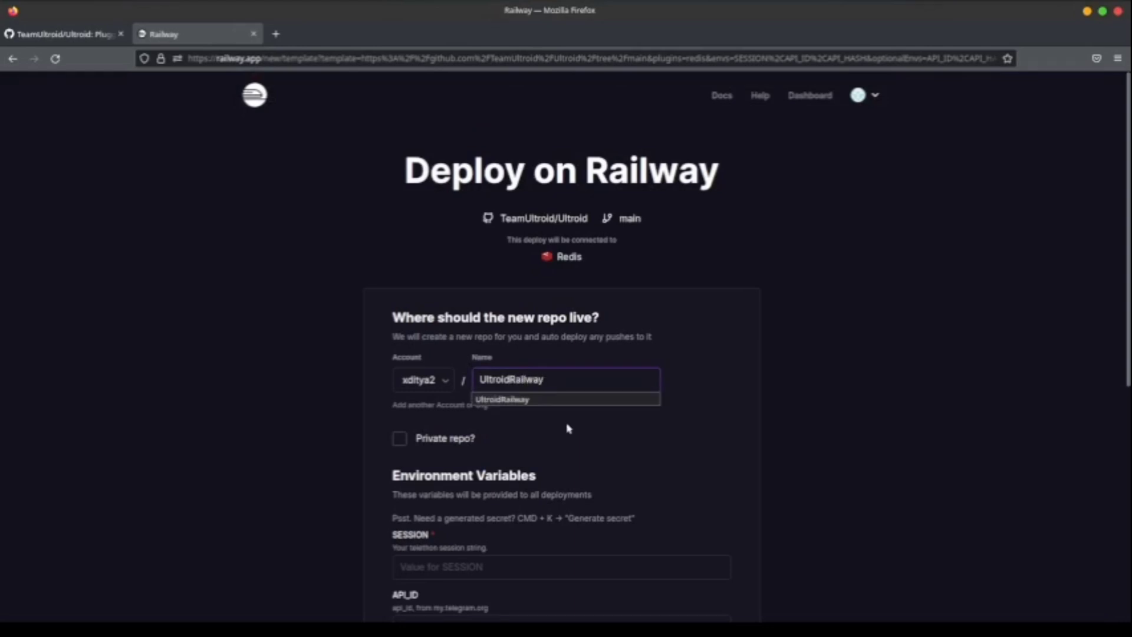
{"action": "left_click", "coordinate": [568, 429]}
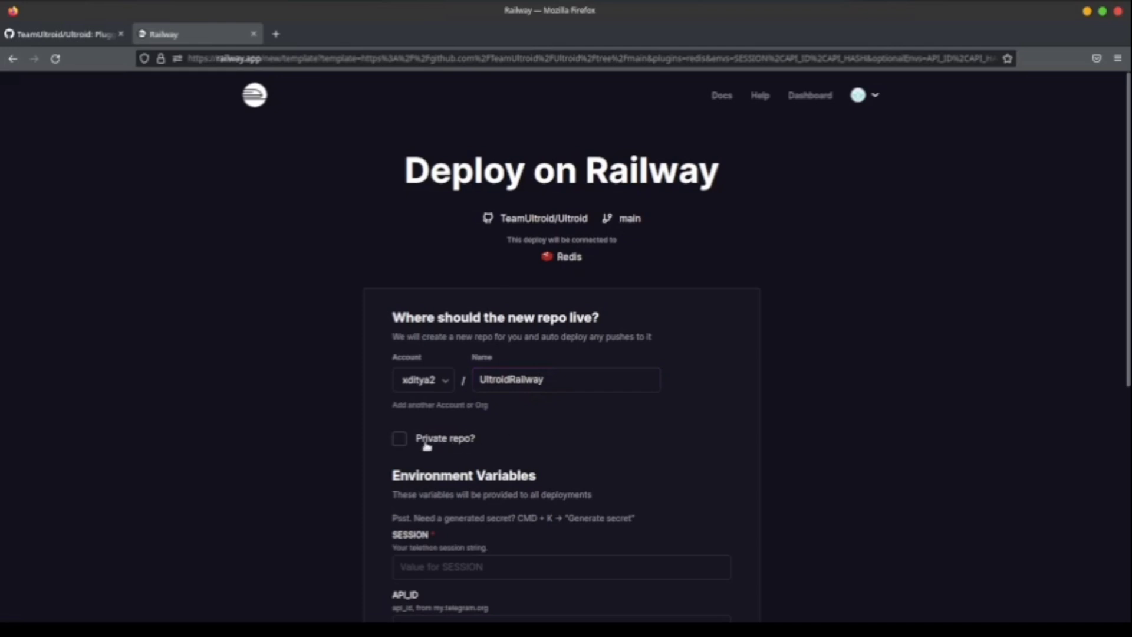
{"action": "left_click", "coordinate": [399, 440]}
{"action": "scroll", "coordinate": [424, 454], "scroll_direction": "down", "scroll_amount": 3}
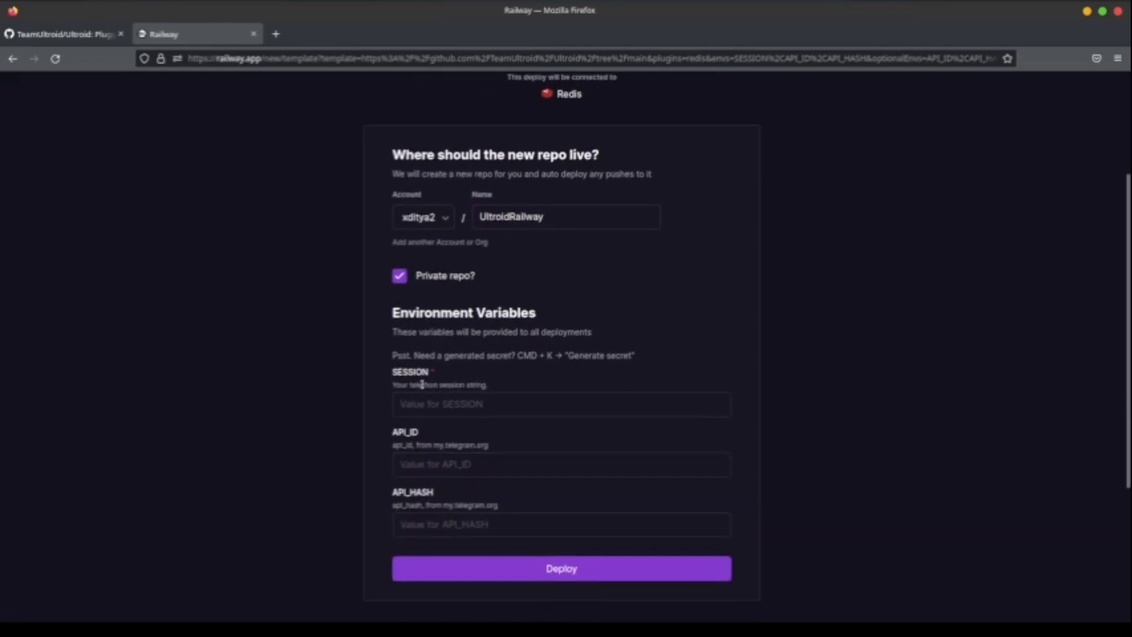
{"action": "double_click", "coordinate": [415, 372]}
{"action": "left_click", "coordinate": [294, 371]}
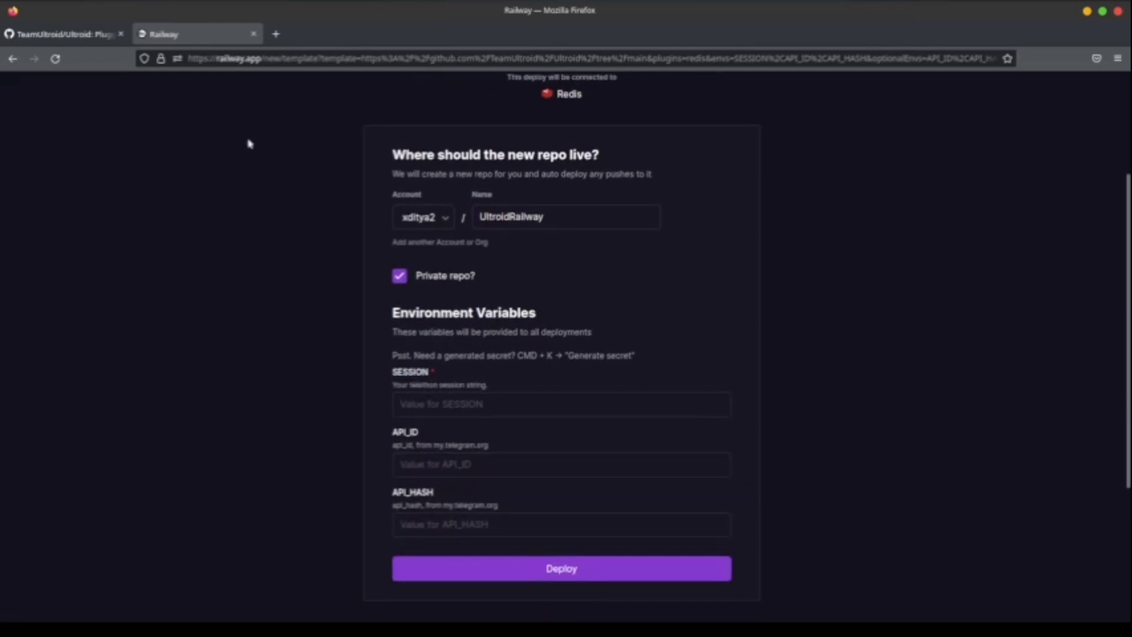
{"action": "left_click", "coordinate": [276, 34]}
{"action": "type", "text": "repl"}
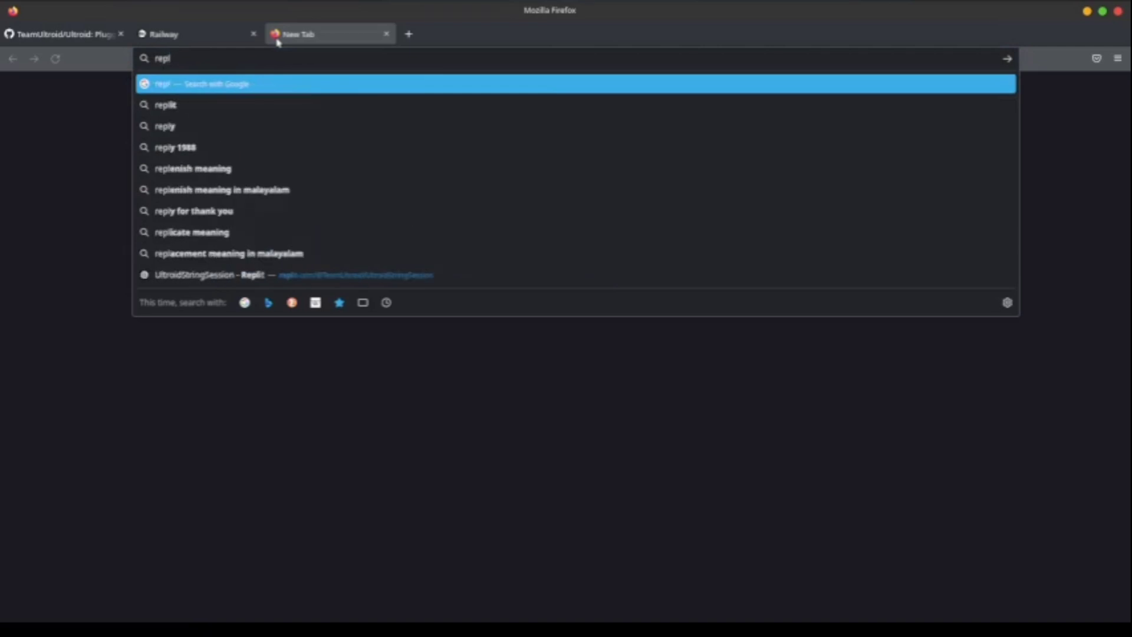
{"action": "type", "text": "it.com"}
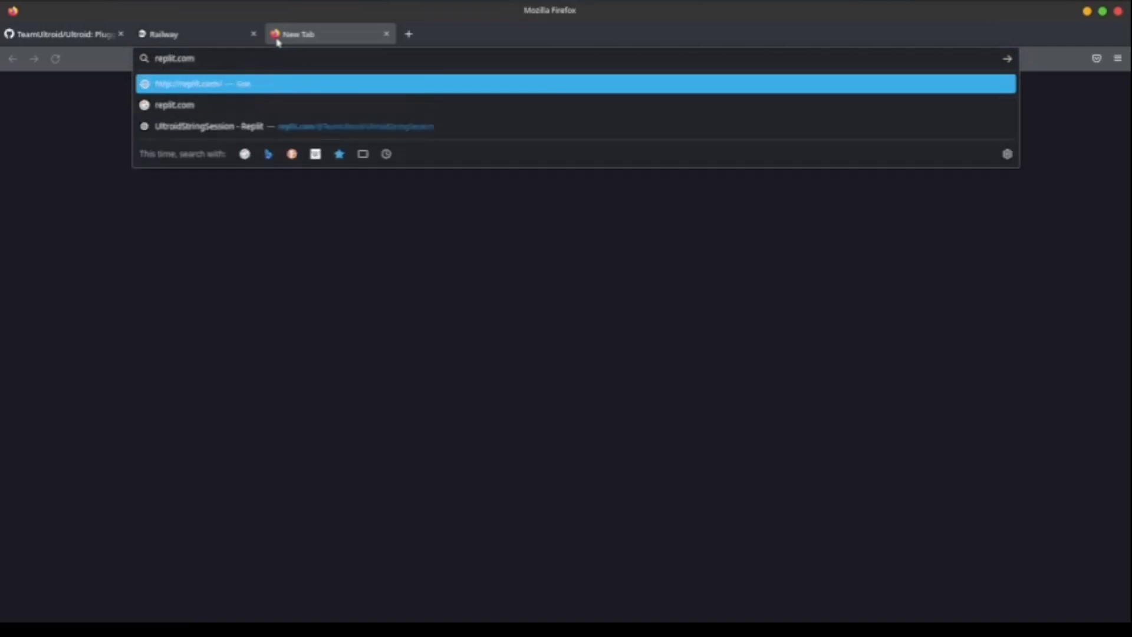
{"action": "key", "text": "Down"}
{"action": "key", "text": "Down"}
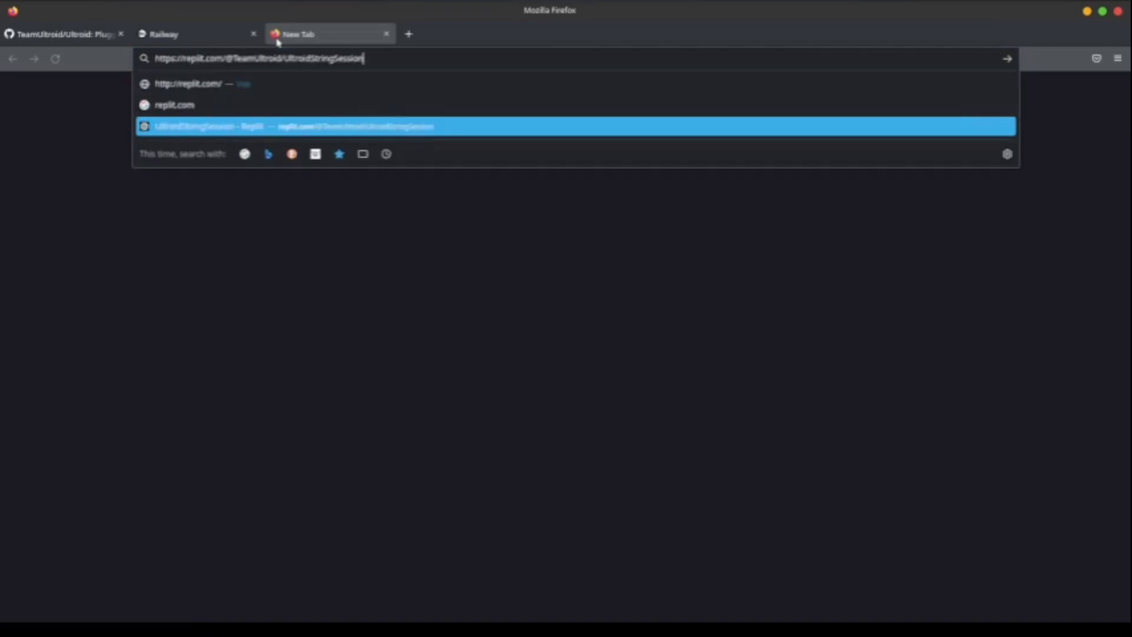
{"action": "key", "text": "Return"}
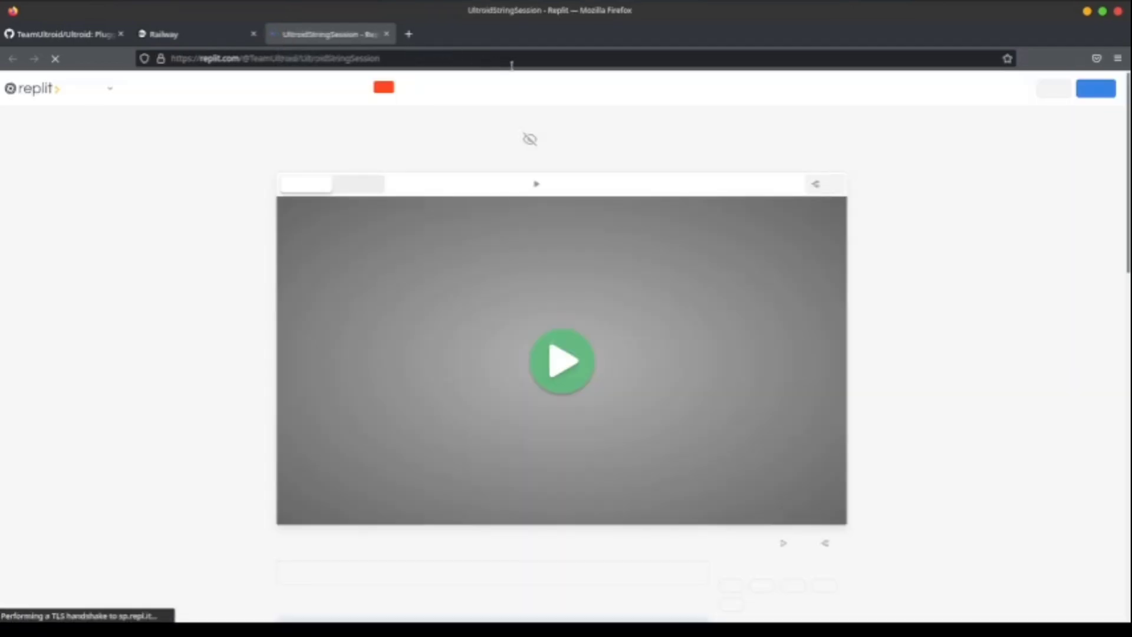
{"action": "left_click", "coordinate": [562, 360]}
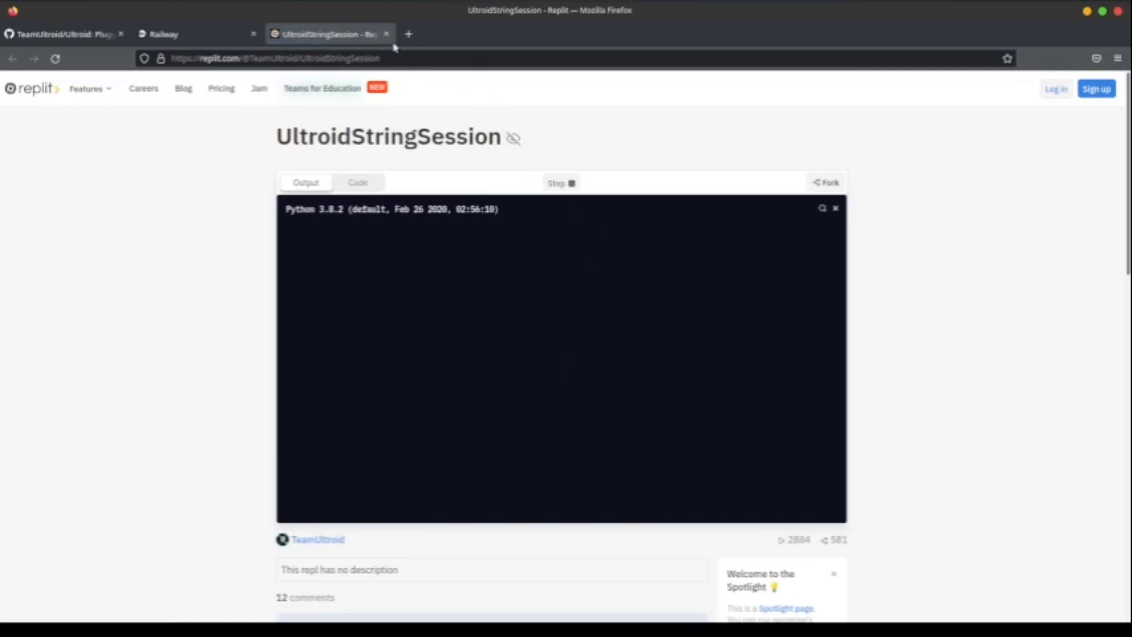
- Open the my.telegram.org/apps page in a new tab
{"action": "left_click", "coordinate": [408, 33]}
{"action": "type", "text": "my.tele"}
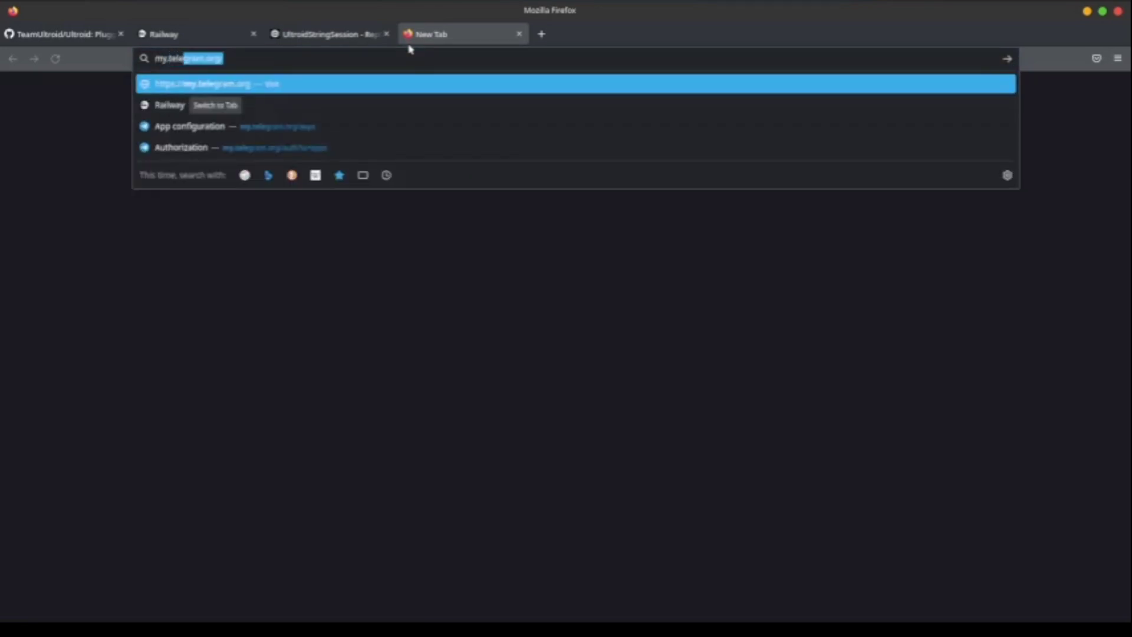
{"action": "key", "text": "Right"}
{"action": "type", "text": "apps"}
{"action": "key", "text": "Return"}
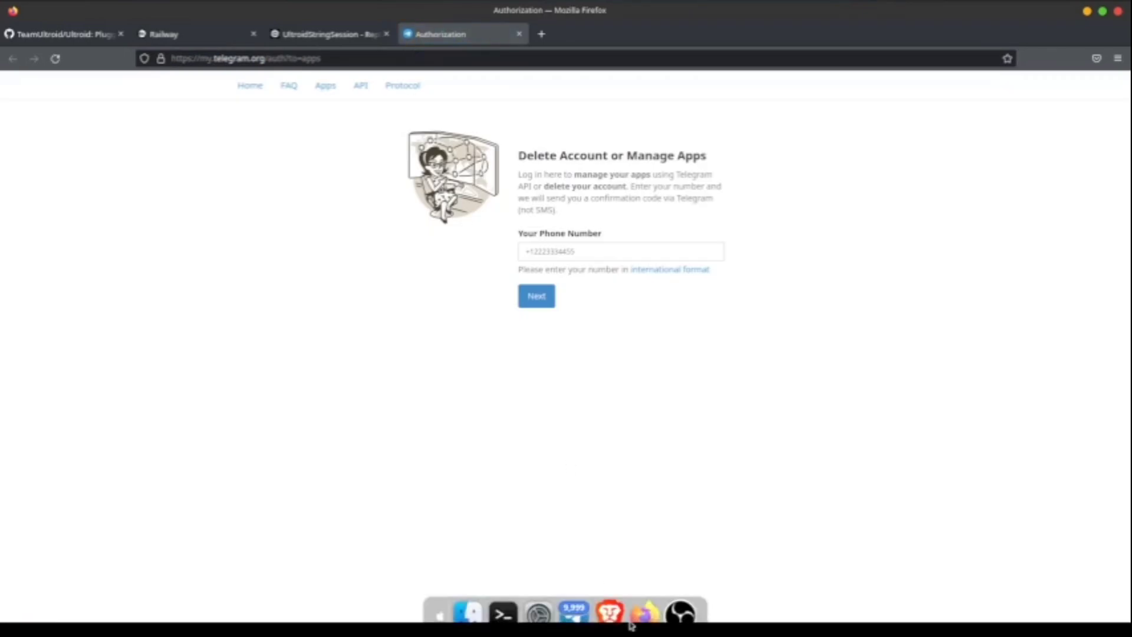
- Switch to the Telegram desktop client, copy the account's phone number from its profile info, and close the window
{"action": "left_click", "coordinate": [574, 600]}
{"action": "left_click", "coordinate": [278, 121]}
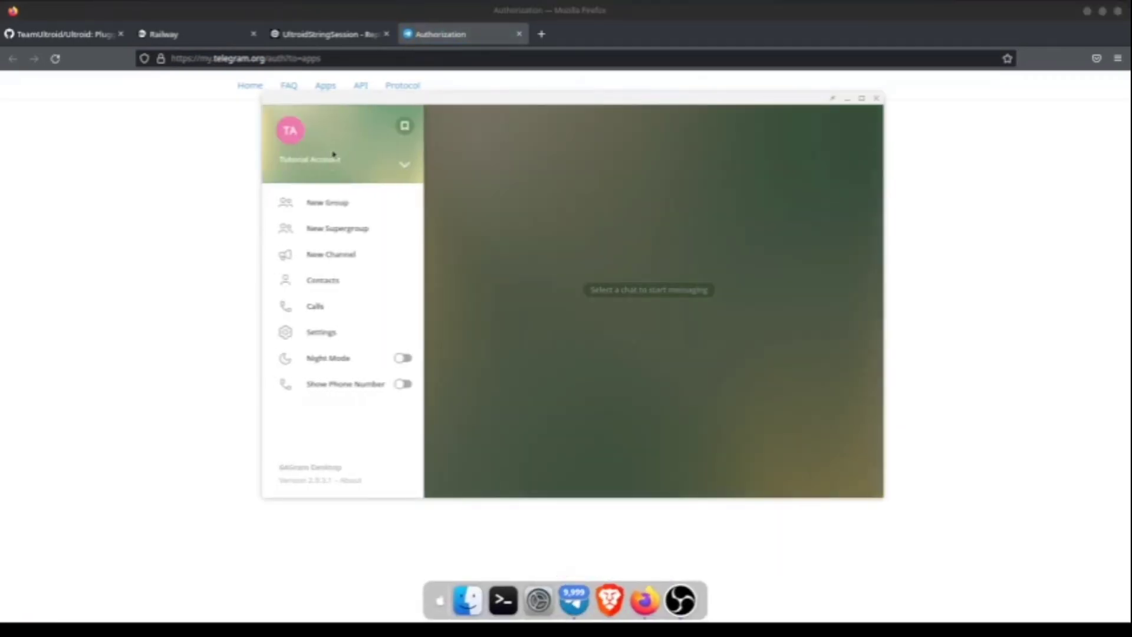
{"action": "left_click", "coordinate": [329, 331]}
{"action": "left_click", "coordinate": [511, 243]}
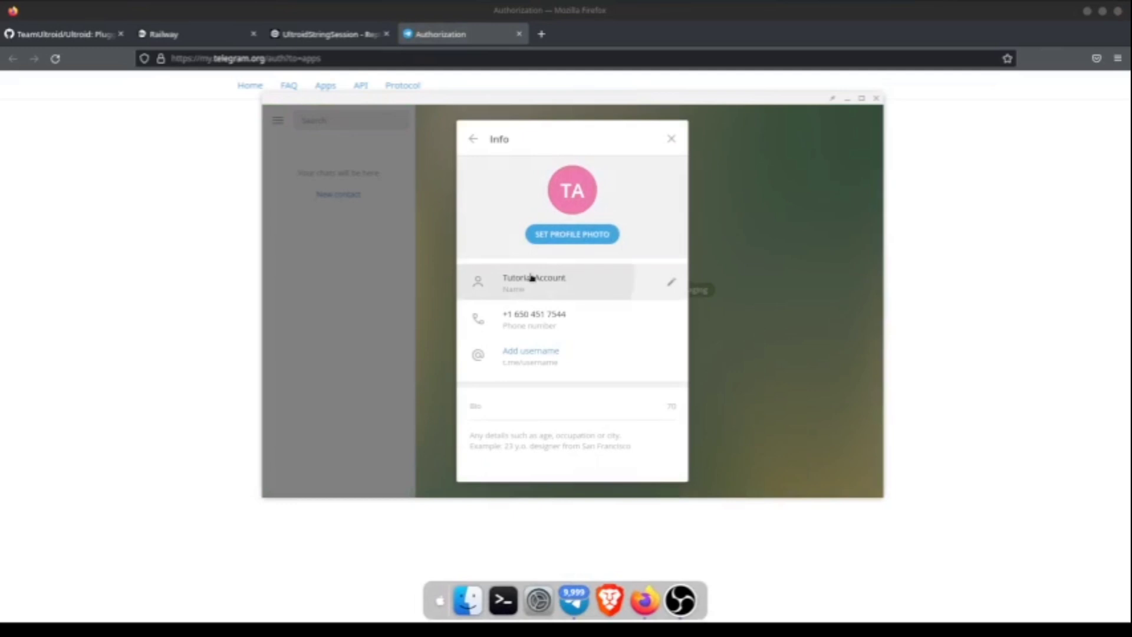
{"action": "key", "text": "ctrl+w"}
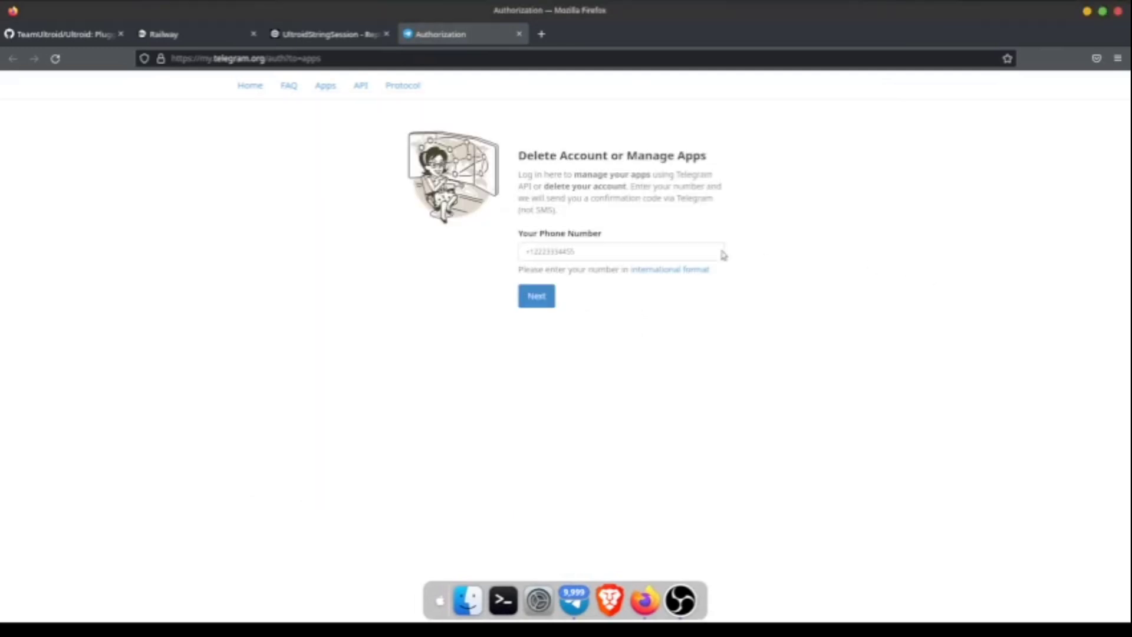
- Paste the account's phone number into the my.telegram.org login form and submit it
{"action": "left_click", "coordinate": [656, 250]}
{"action": "right_click", "coordinate": [659, 252]}
{"action": "left_click", "coordinate": [685, 334]}
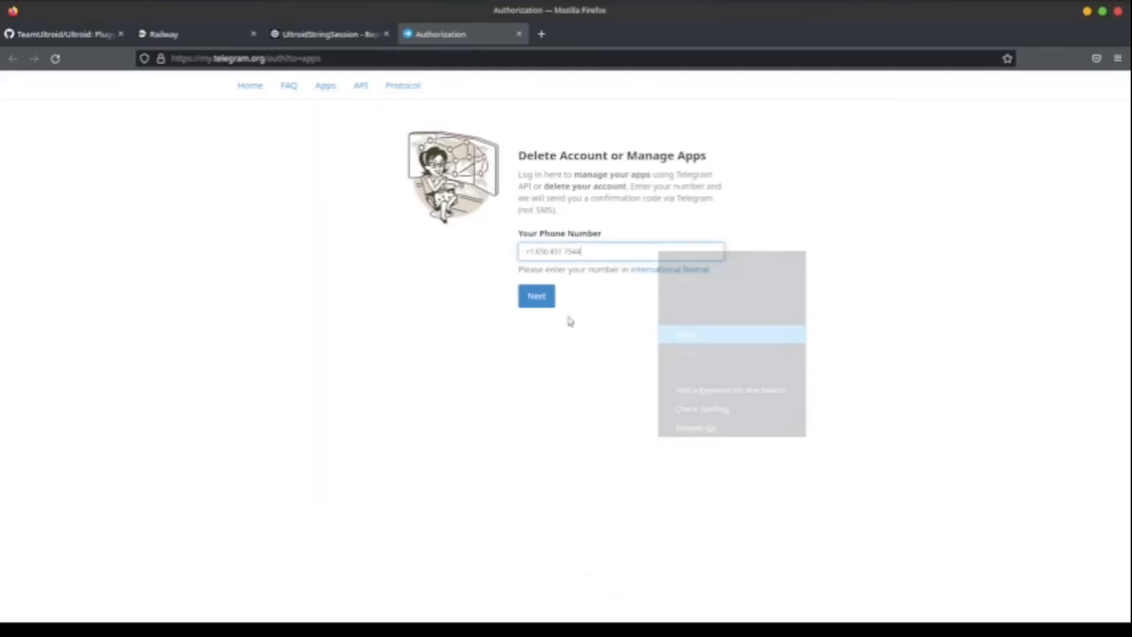
{"action": "left_click", "coordinate": [535, 296]}
- Switch to the Telegram desktop client and copy the web login code from the Telegram service notifications chat
{"action": "mouse_move", "coordinate": [536, 622]}
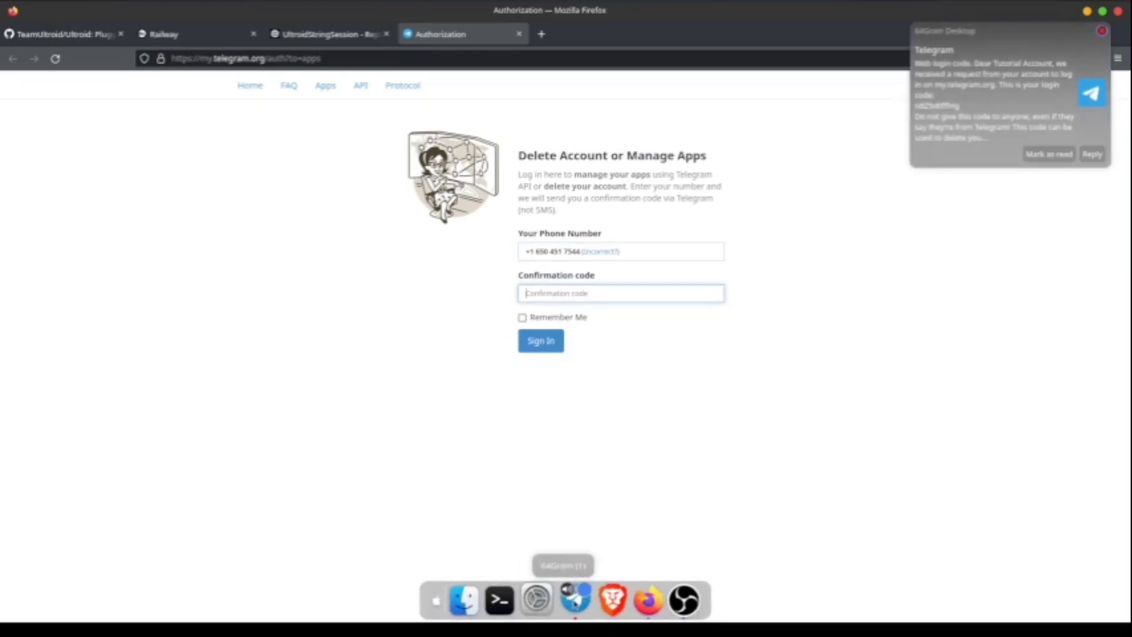
{"action": "left_click", "coordinate": [574, 600]}
{"action": "left_click", "coordinate": [386, 346]}
{"action": "left_click", "coordinate": [354, 154]}
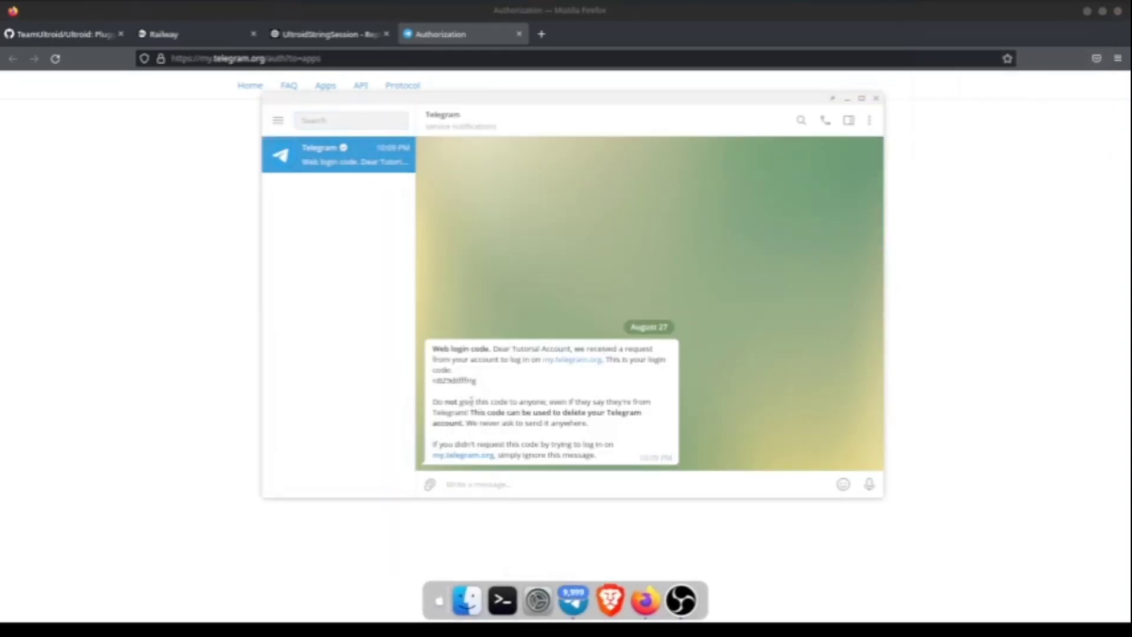
{"action": "double_click", "coordinate": [458, 380]}
{"action": "right_click", "coordinate": [458, 380]}
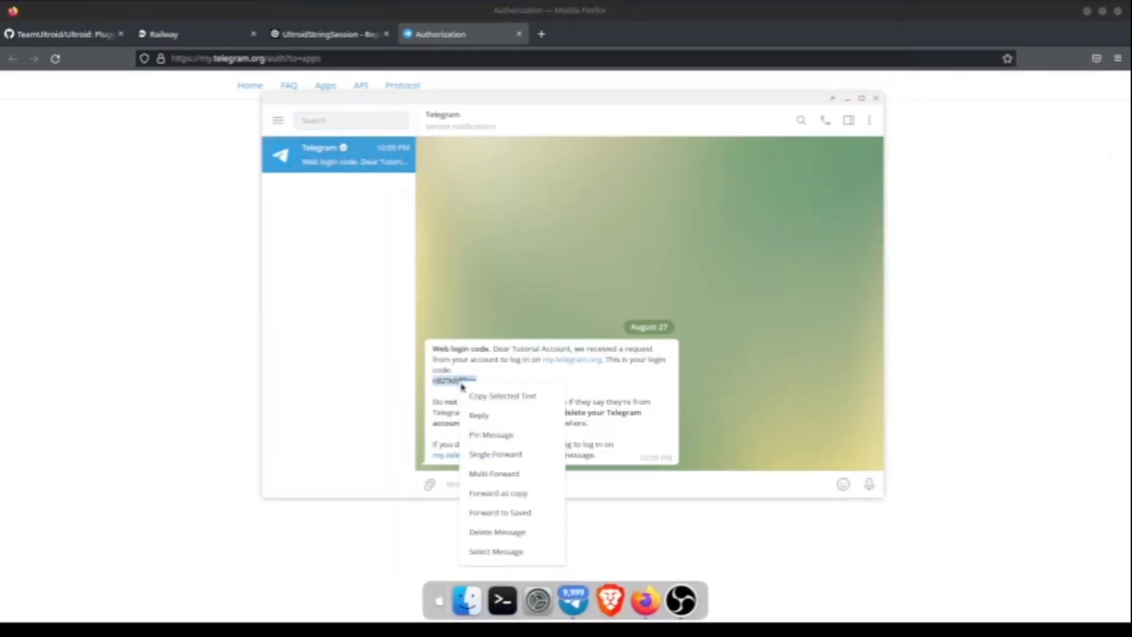
{"action": "left_click", "coordinate": [495, 397]}
- Return to Firefox, paste the login code as the confirmation code, and sign in to my.telegram.org
{"action": "left_click", "coordinate": [888, 318]}
{"action": "right_click", "coordinate": [631, 289]}
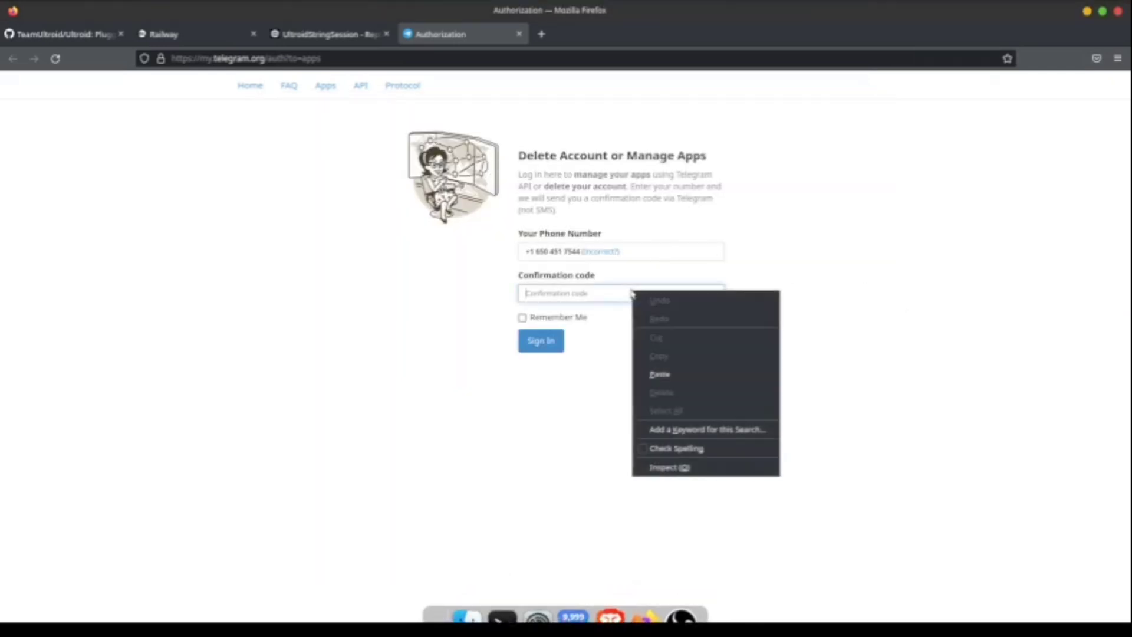
{"action": "left_click", "coordinate": [661, 373]}
{"action": "left_click", "coordinate": [540, 341]}
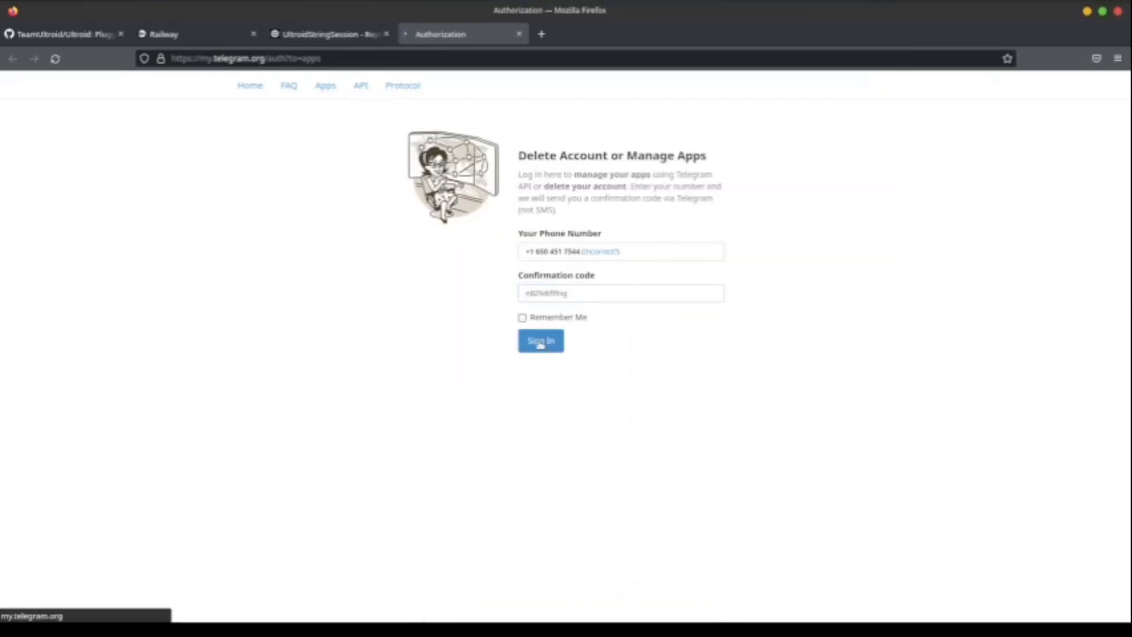
- Copy the App api_id from the Telegram app configuration page and paste it into the API_ID variable on Railway
{"action": "left_click", "coordinate": [338, 39]}
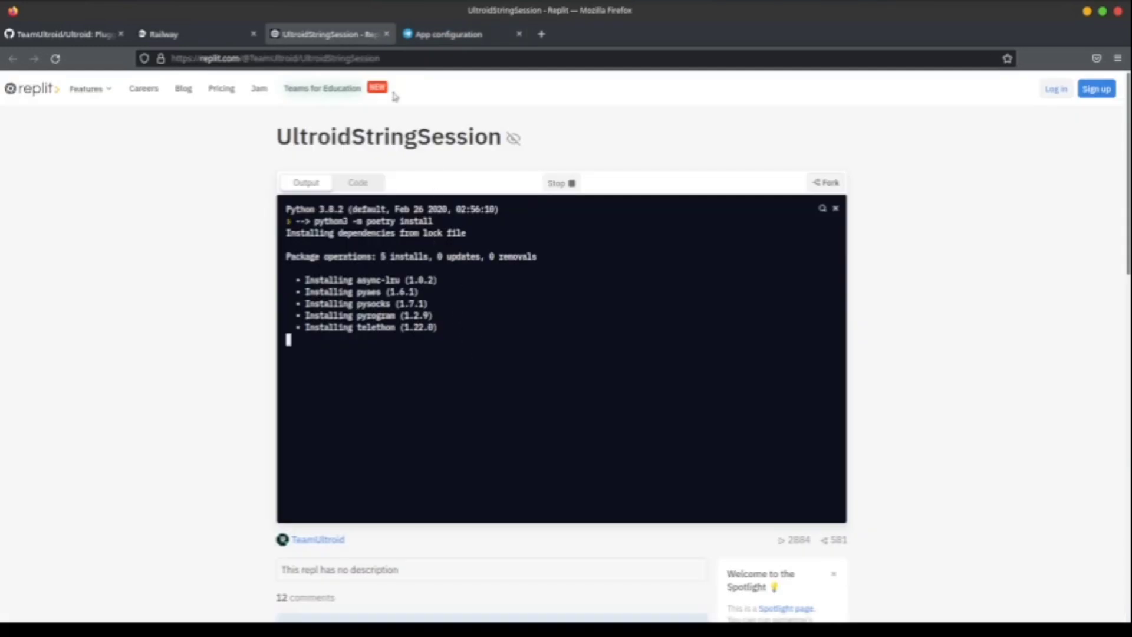
{"action": "left_click", "coordinate": [439, 37]}
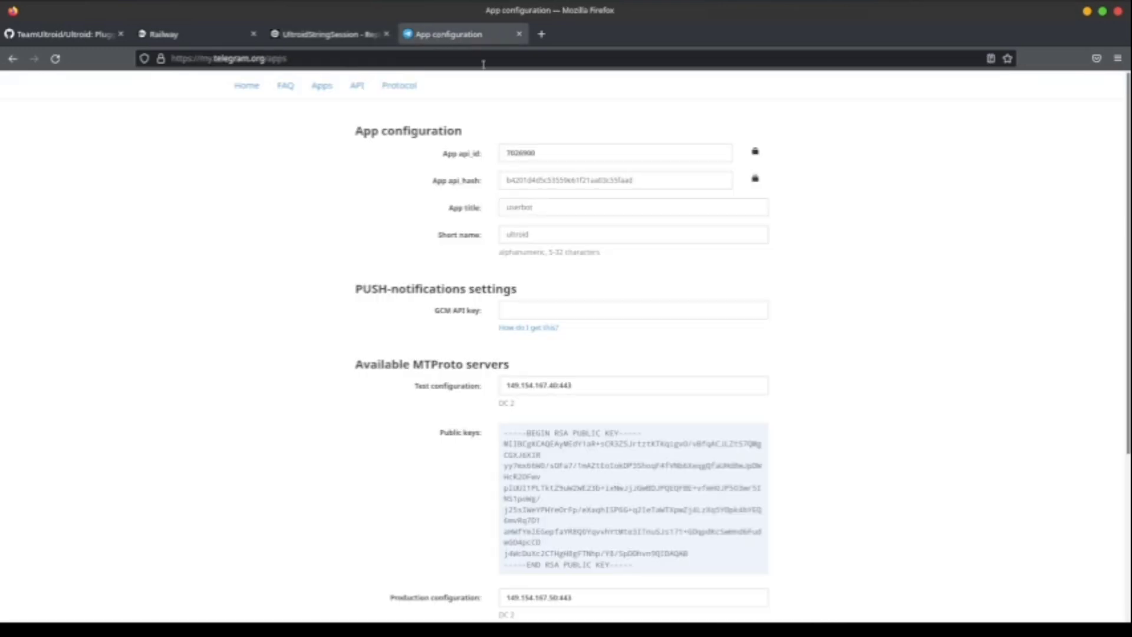
{"action": "double_click", "coordinate": [511, 152]}
{"action": "right_click", "coordinate": [517, 151]}
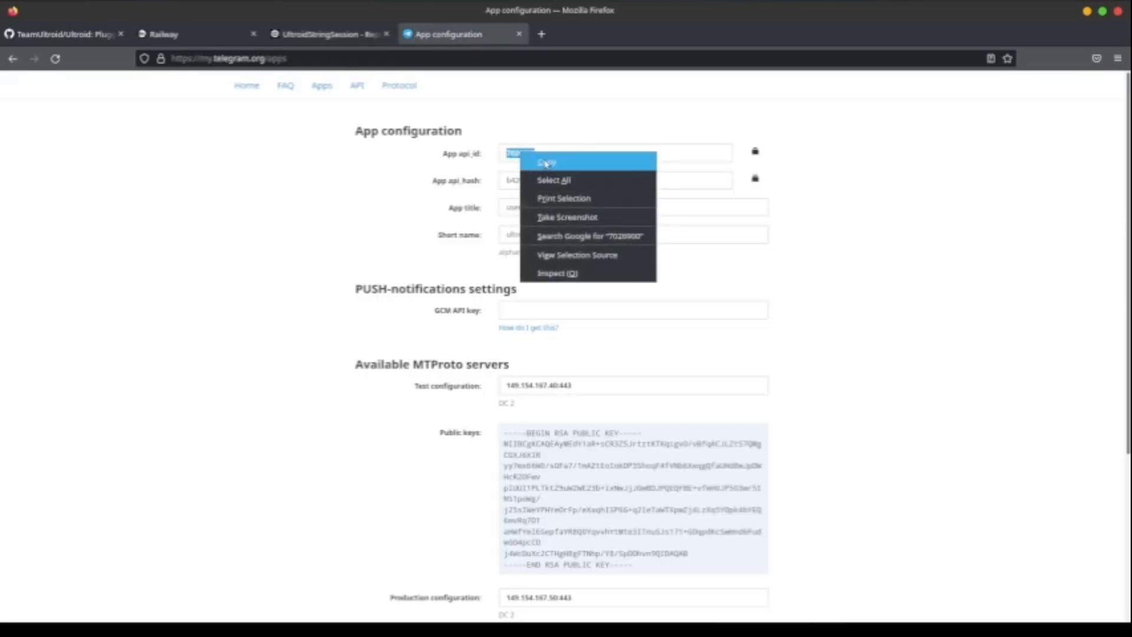
{"action": "left_click", "coordinate": [540, 162]}
{"action": "left_click", "coordinate": [192, 35]}
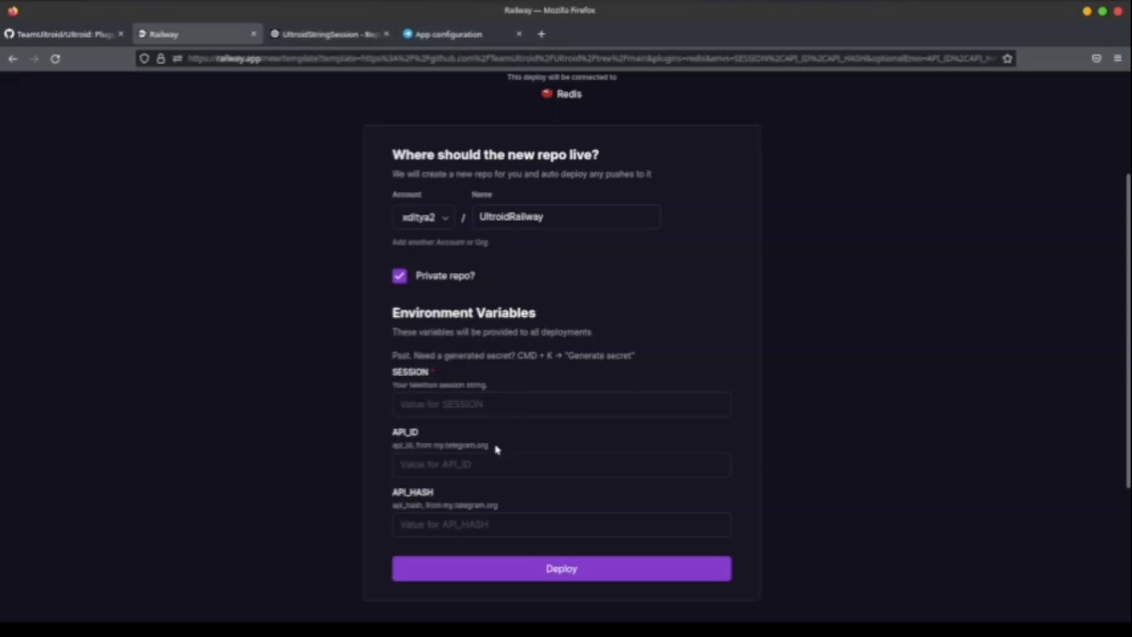
{"action": "left_click", "coordinate": [487, 464]}
{"action": "right_click", "coordinate": [487, 464]}
{"action": "left_click", "coordinate": [518, 358]}
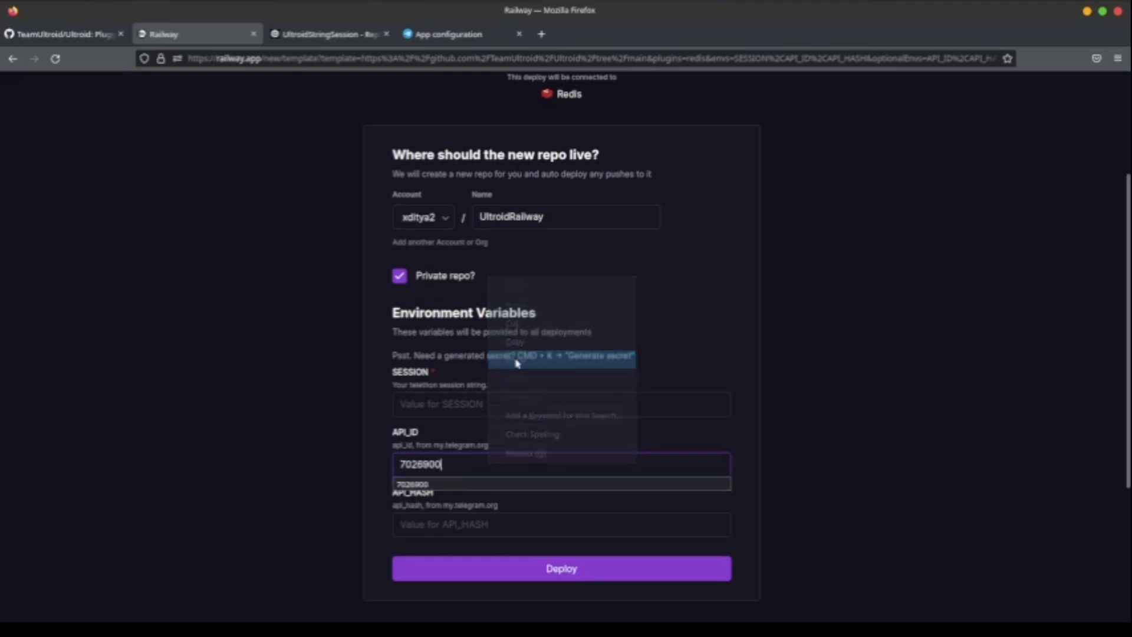
- Copy the App api_hash from the Telegram app configuration page and paste it into the API_HASH variable on Railway
{"action": "left_click", "coordinate": [448, 34]}
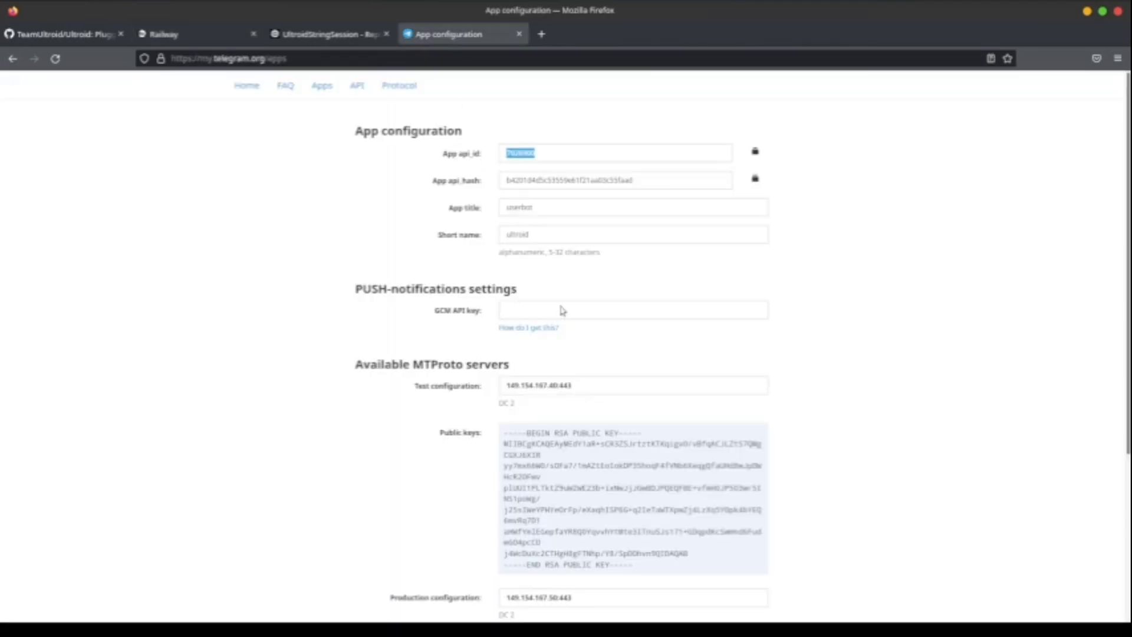
{"action": "double_click", "coordinate": [544, 180]}
{"action": "right_click", "coordinate": [545, 180]}
{"action": "left_click", "coordinate": [567, 186]}
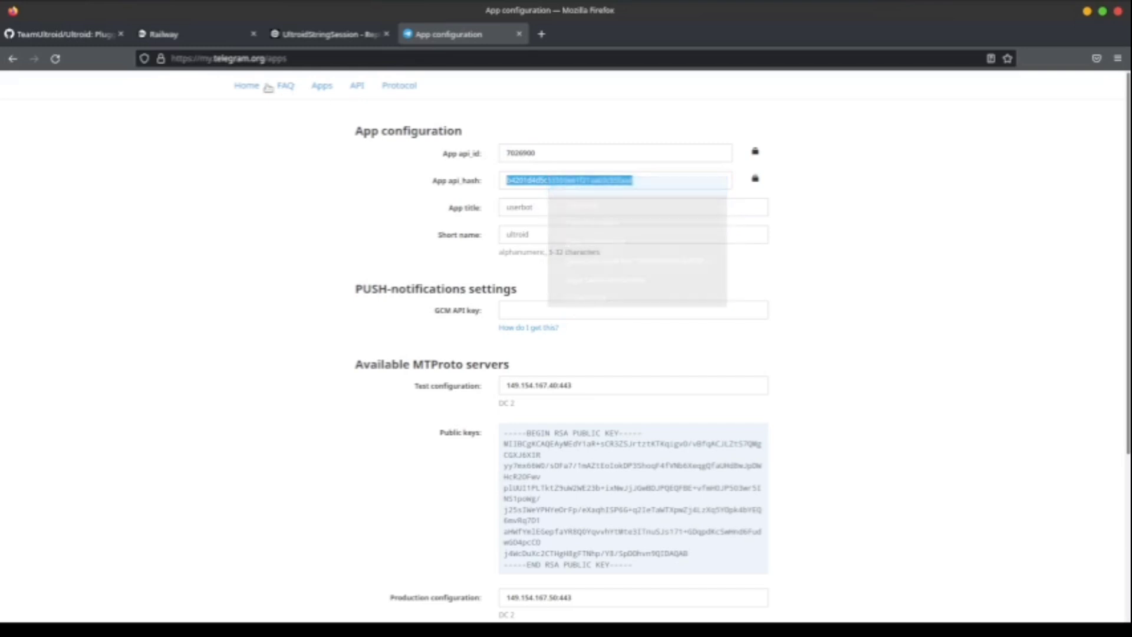
{"action": "left_click", "coordinate": [199, 36]}
{"action": "left_click", "coordinate": [471, 525]}
{"action": "right_click", "coordinate": [473, 529]}
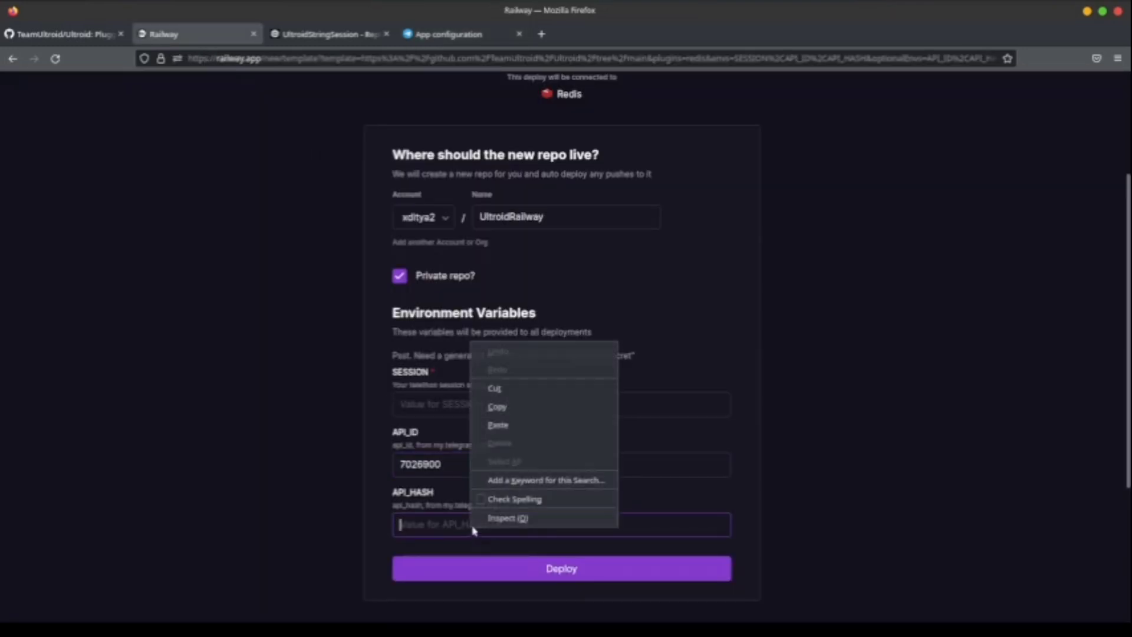
{"action": "left_click", "coordinate": [506, 424]}
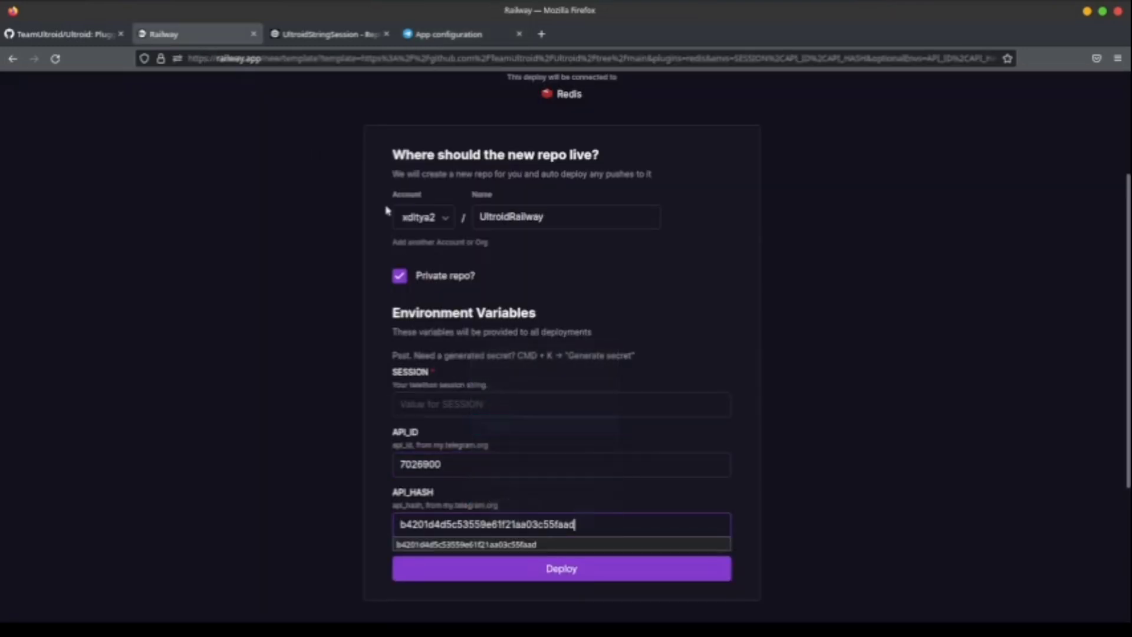
- In the UltroidStringSession repl, enter choice 1 to generate a User Session
{"action": "left_click", "coordinate": [350, 35]}
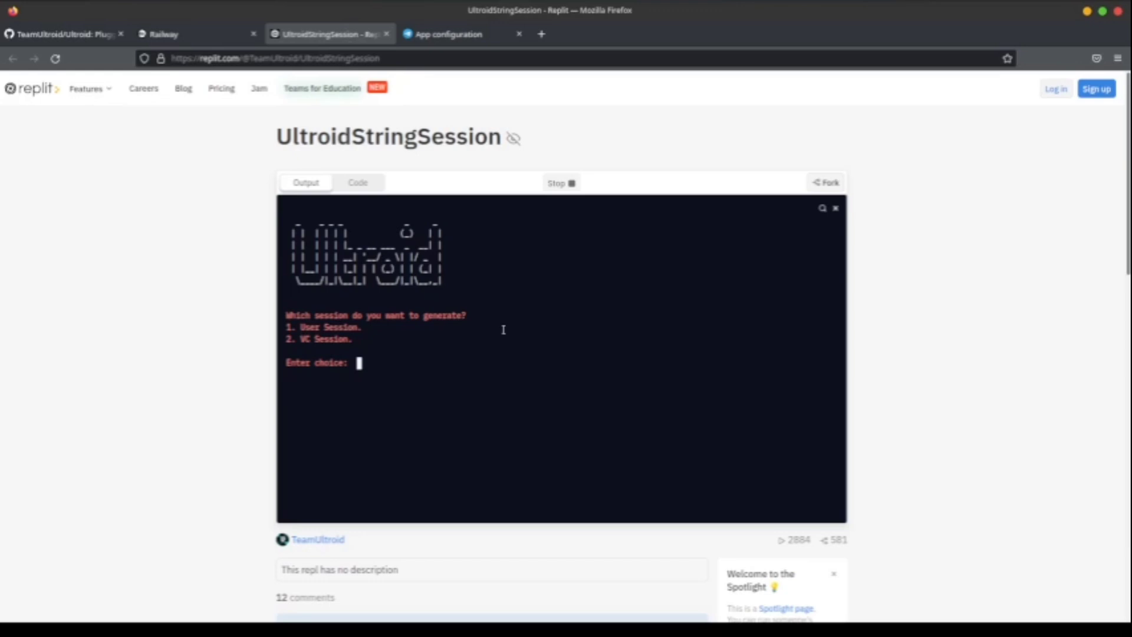
{"action": "type", "text": "1"}
{"action": "key", "text": "Return"}
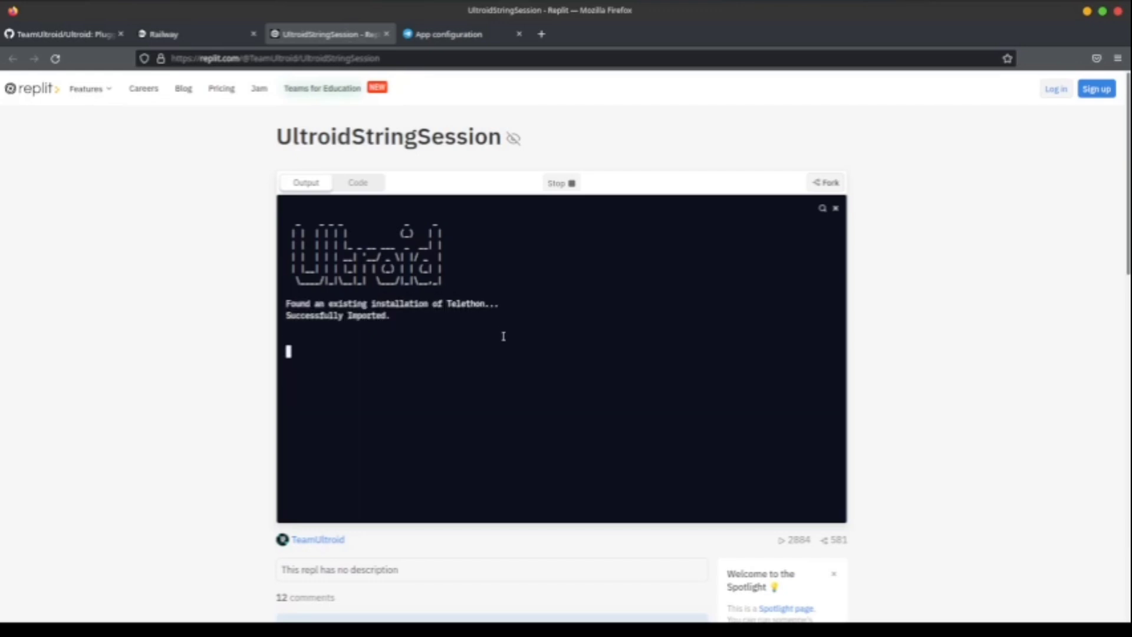
- Copy the App api_id from the Telegram app configuration page and submit it at the repl's API ID prompt
{"action": "left_click", "coordinate": [463, 34]}
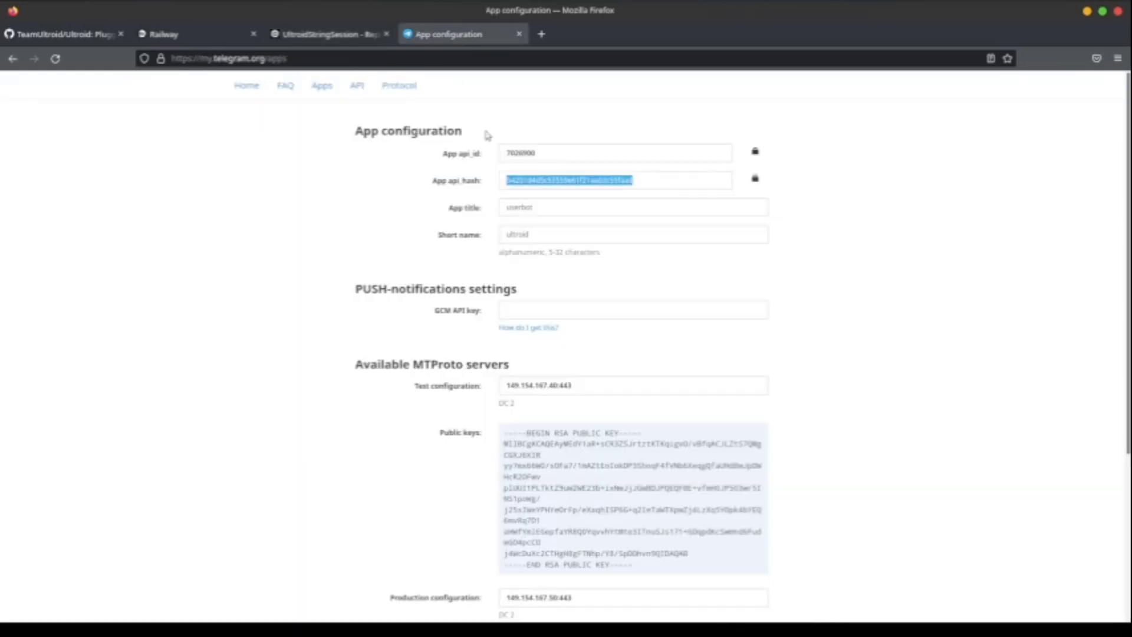
{"action": "double_click", "coordinate": [522, 153]}
{"action": "right_click", "coordinate": [526, 155]}
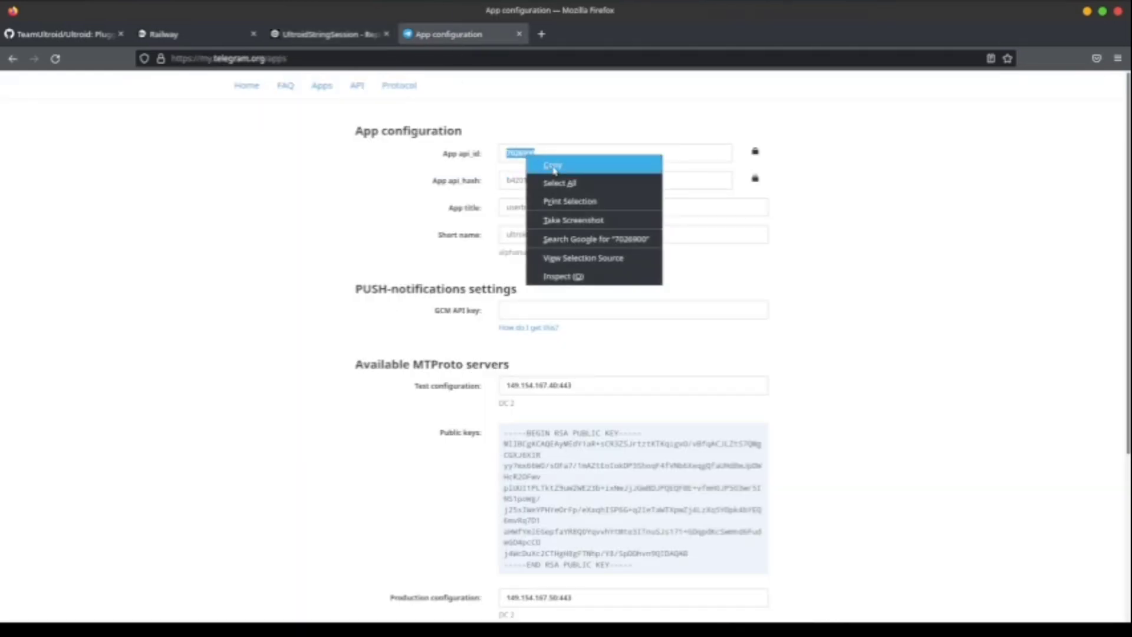
{"action": "left_click", "coordinate": [554, 168]}
{"action": "left_click", "coordinate": [336, 34]}
{"action": "right_click", "coordinate": [420, 387]}
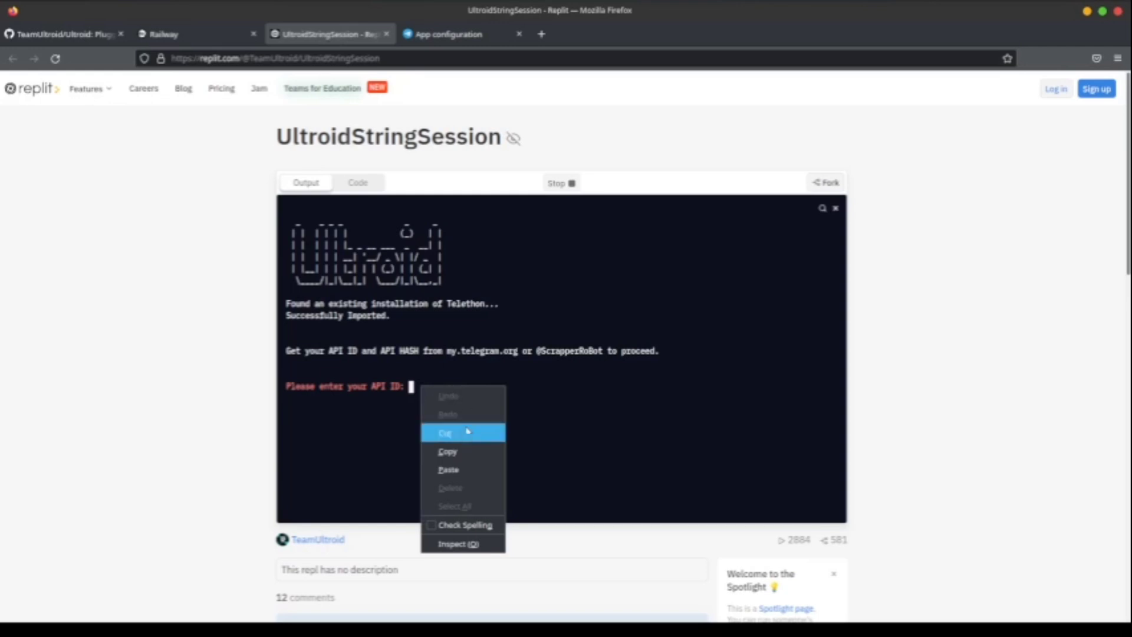
{"action": "left_click", "coordinate": [455, 467]}
{"action": "key", "text": "Return"}
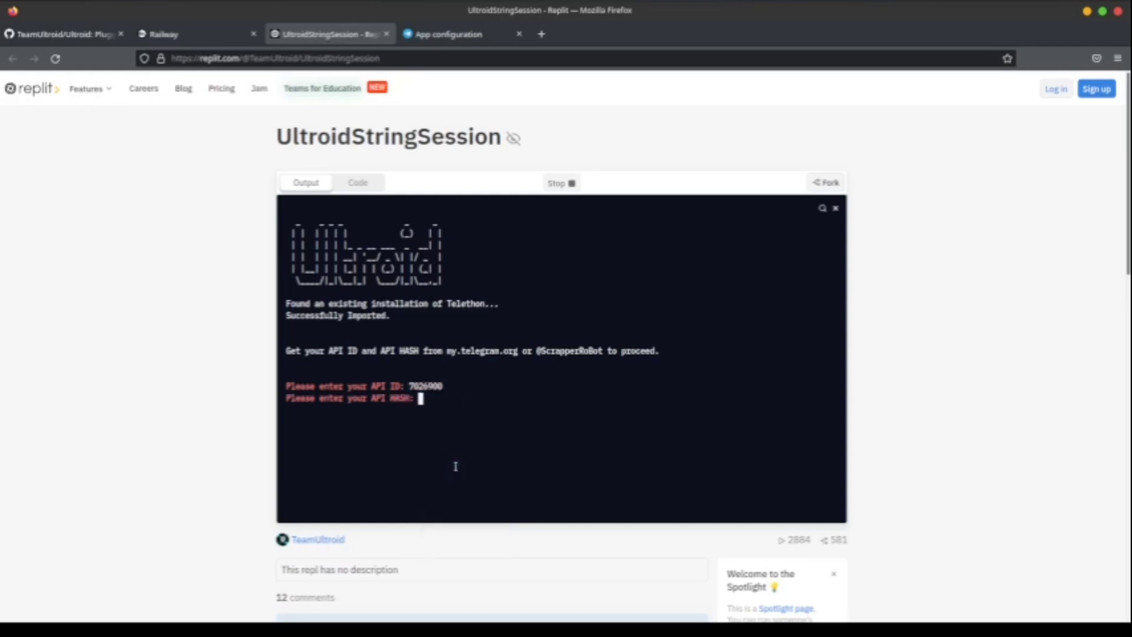
- Copy the App api_hash from the Telegram app configuration page and submit it at the repl's API HASH prompt
{"action": "left_click", "coordinate": [454, 34]}
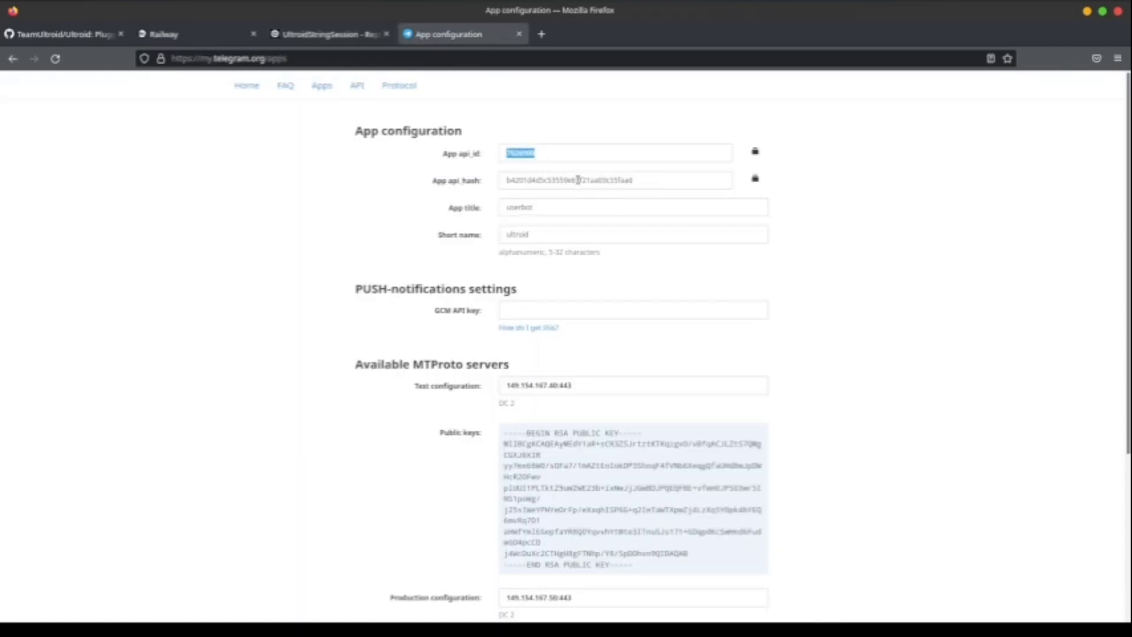
{"action": "double_click", "coordinate": [577, 179]}
{"action": "right_click", "coordinate": [580, 179]}
{"action": "left_click", "coordinate": [606, 184]}
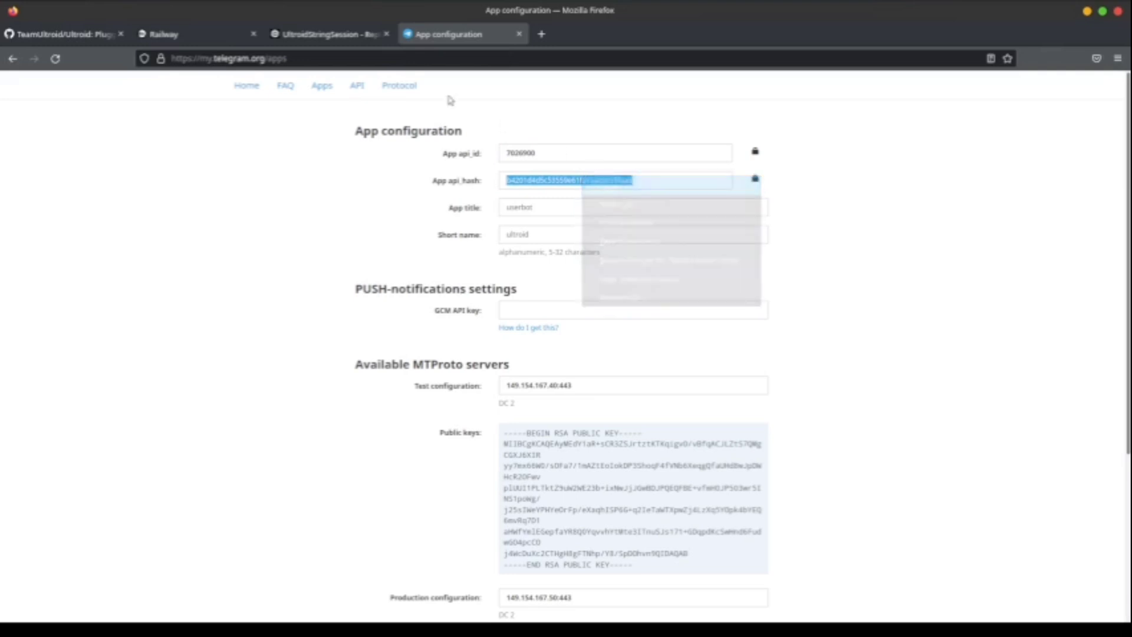
{"action": "left_click", "coordinate": [327, 34]}
{"action": "right_click", "coordinate": [521, 328]}
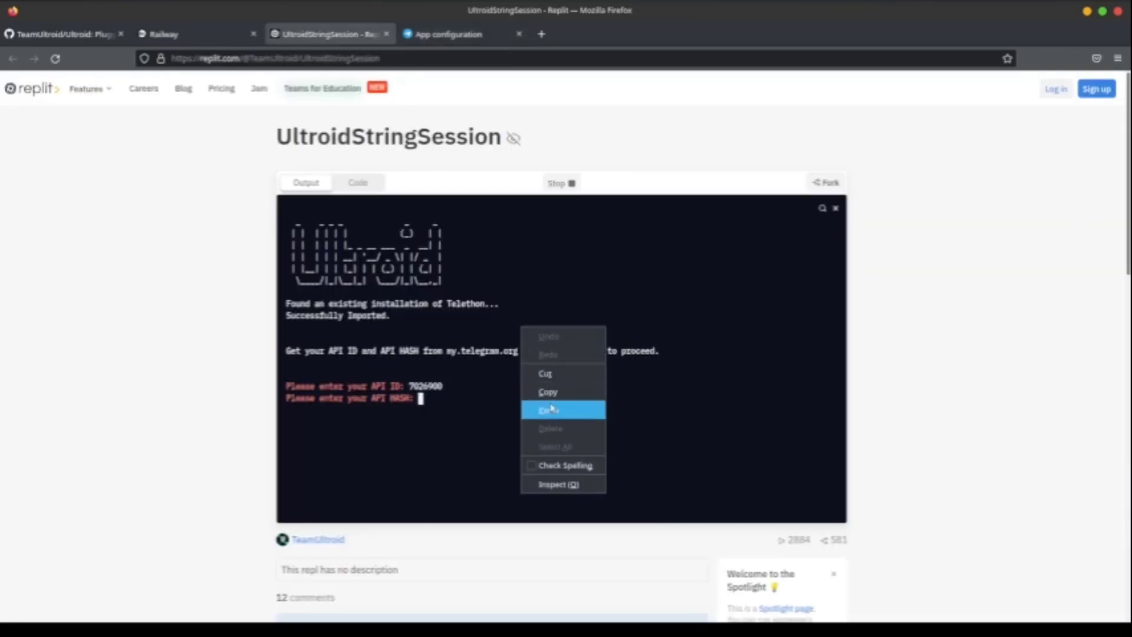
{"action": "left_click", "coordinate": [551, 408]}
{"action": "key", "text": "Return"}
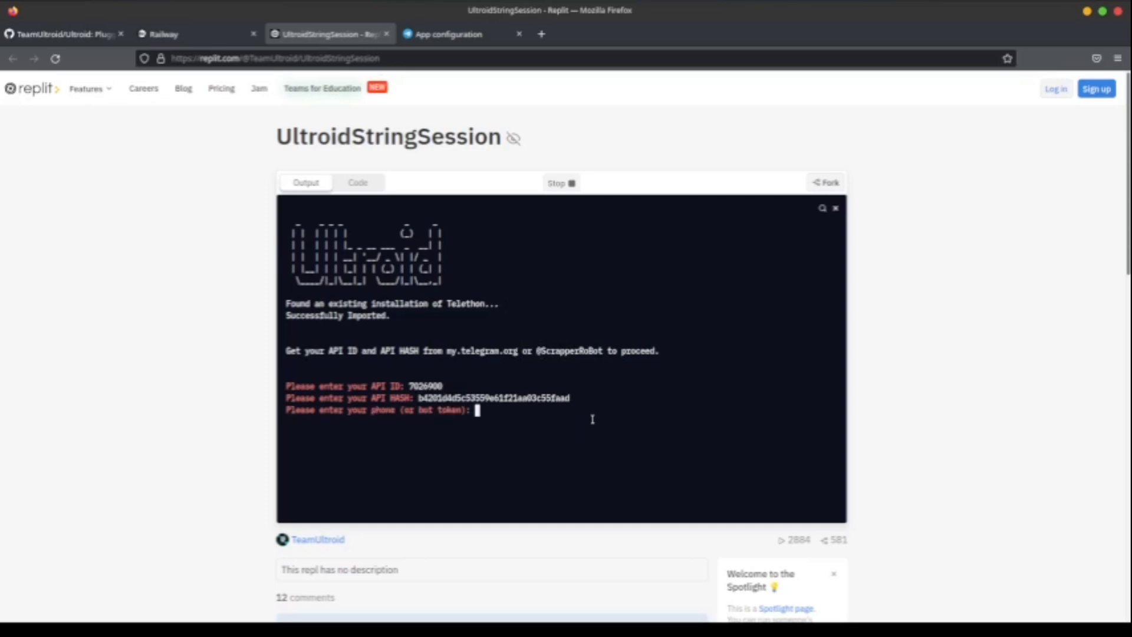
- Copy the account's phone number from the Telegram client's profile info and submit it at the repl's phone prompt
{"action": "mouse_move", "coordinate": [609, 626]}
{"action": "left_click", "coordinate": [573, 600]}
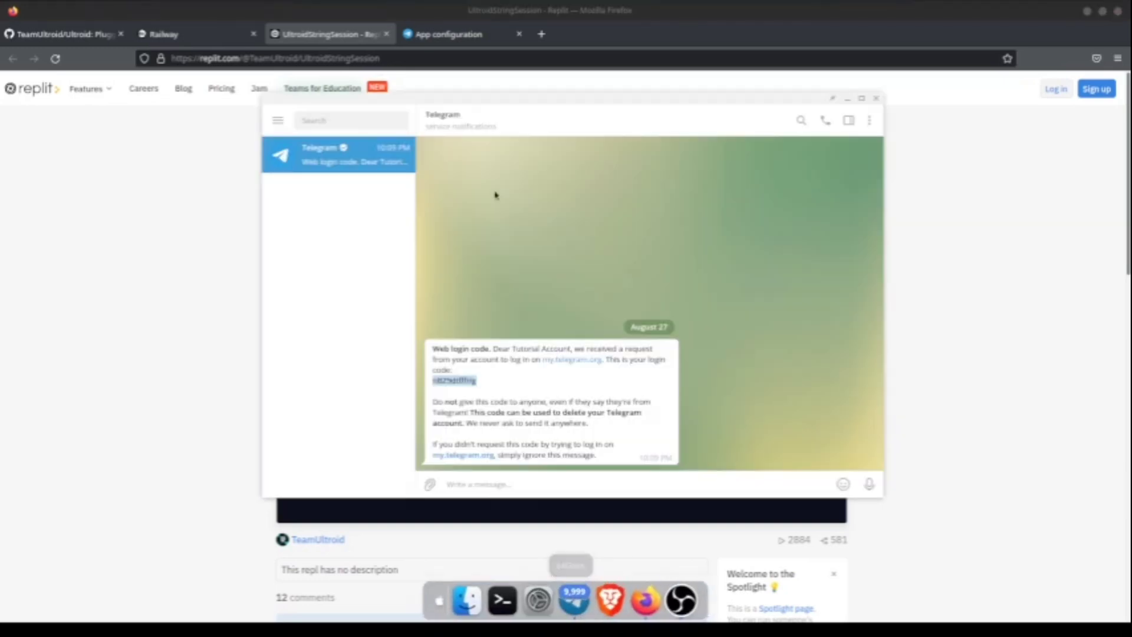
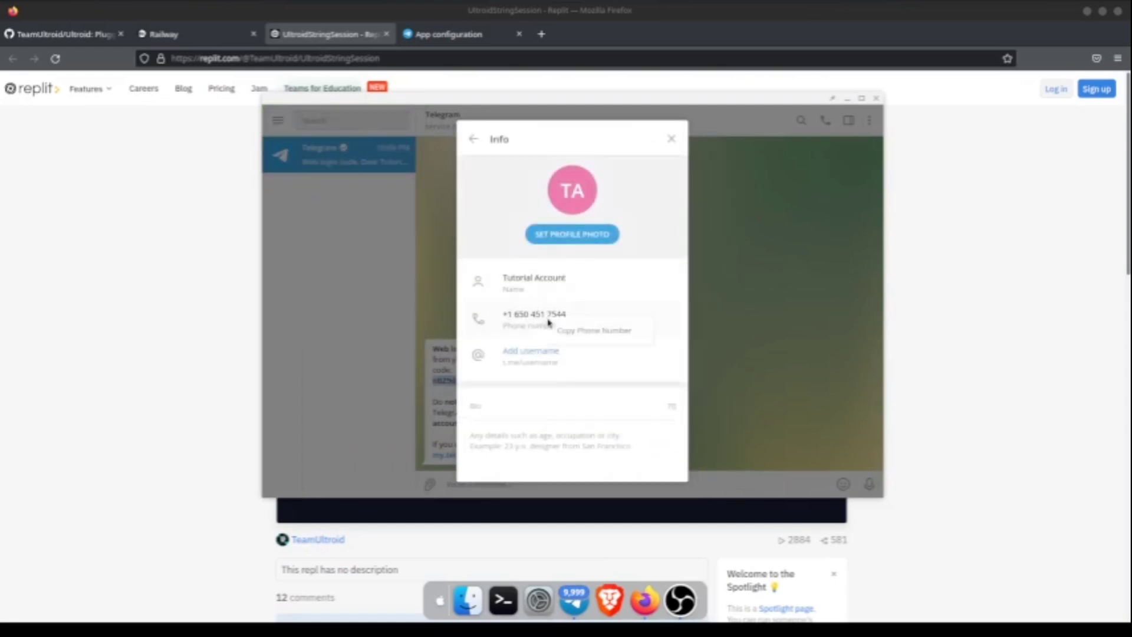
{"action": "left_click", "coordinate": [571, 331]}
{"action": "left_click", "coordinate": [912, 313]}
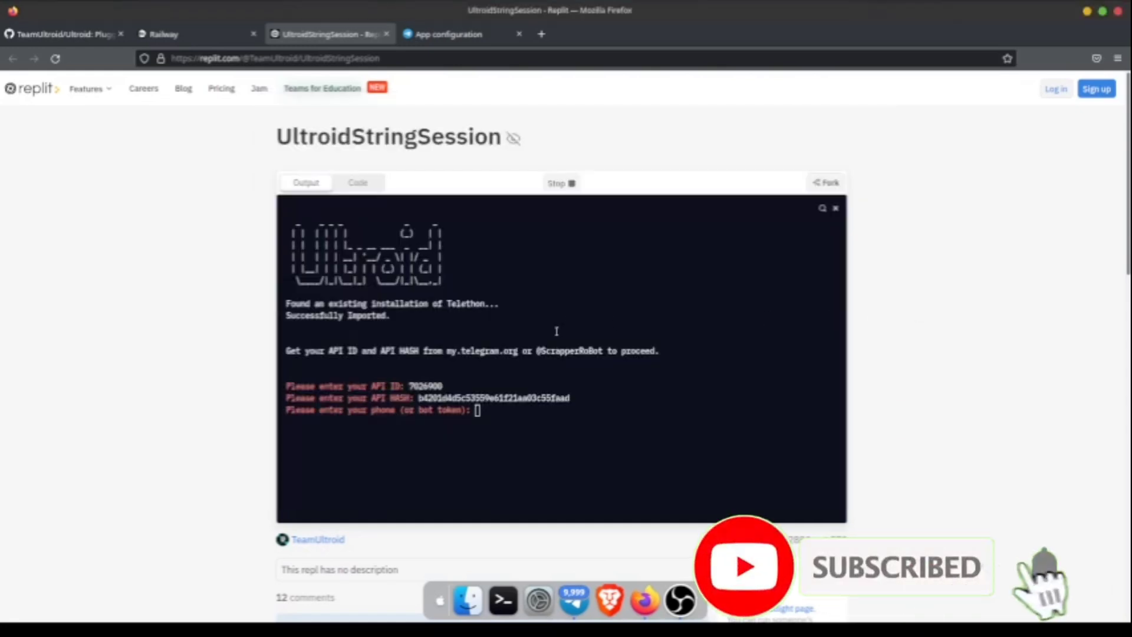
{"action": "right_click", "coordinate": [516, 410]}
{"action": "left_click", "coordinate": [543, 490]}
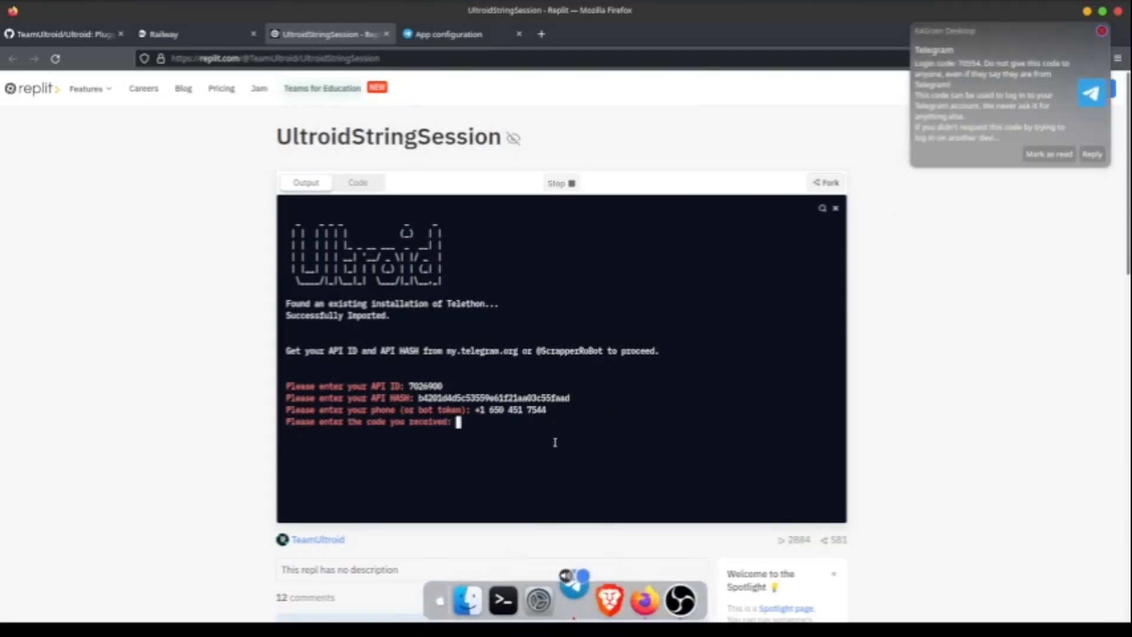
- Copy the new login code from the Telegram service notifications chat and submit it at the repl's code prompt
{"action": "left_click", "coordinate": [934, 141]}
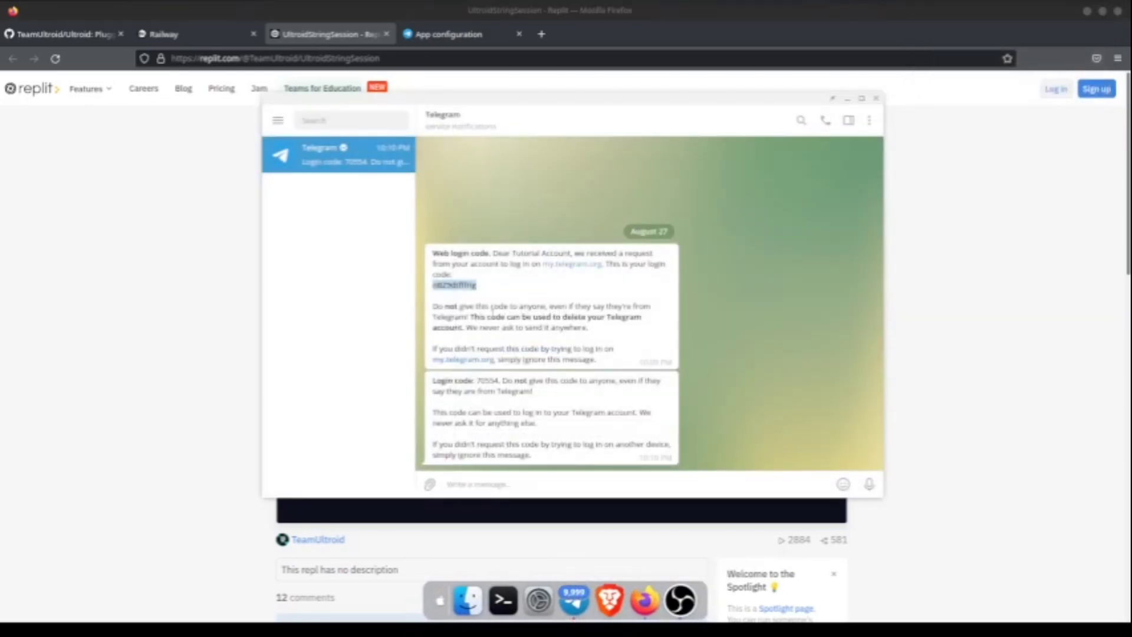
{"action": "double_click", "coordinate": [488, 381]}
{"action": "right_click", "coordinate": [489, 382]}
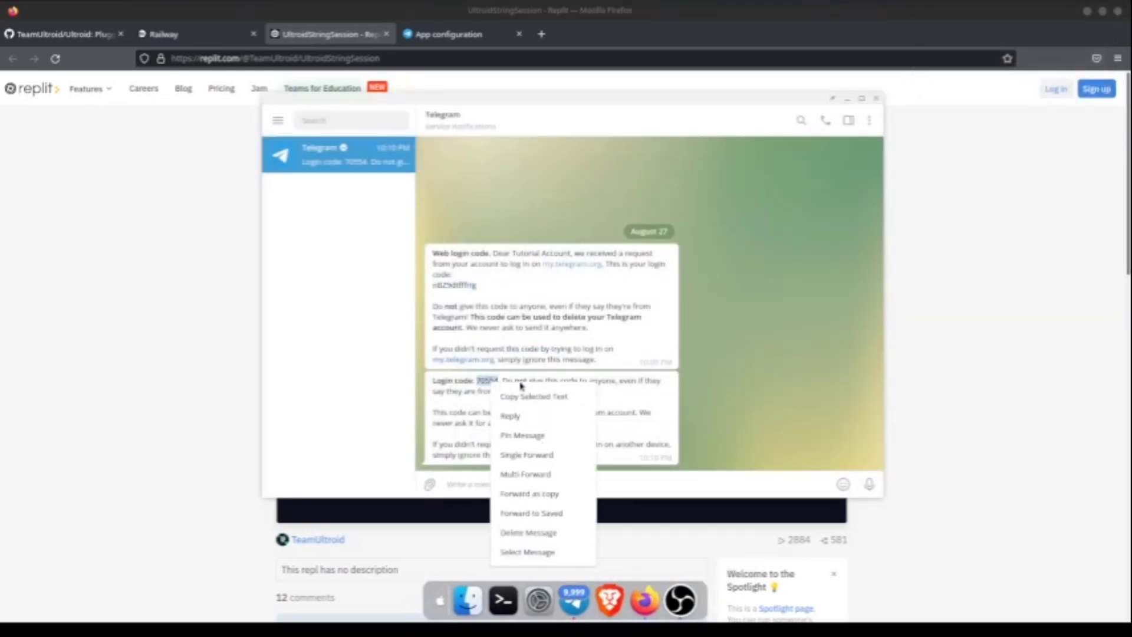
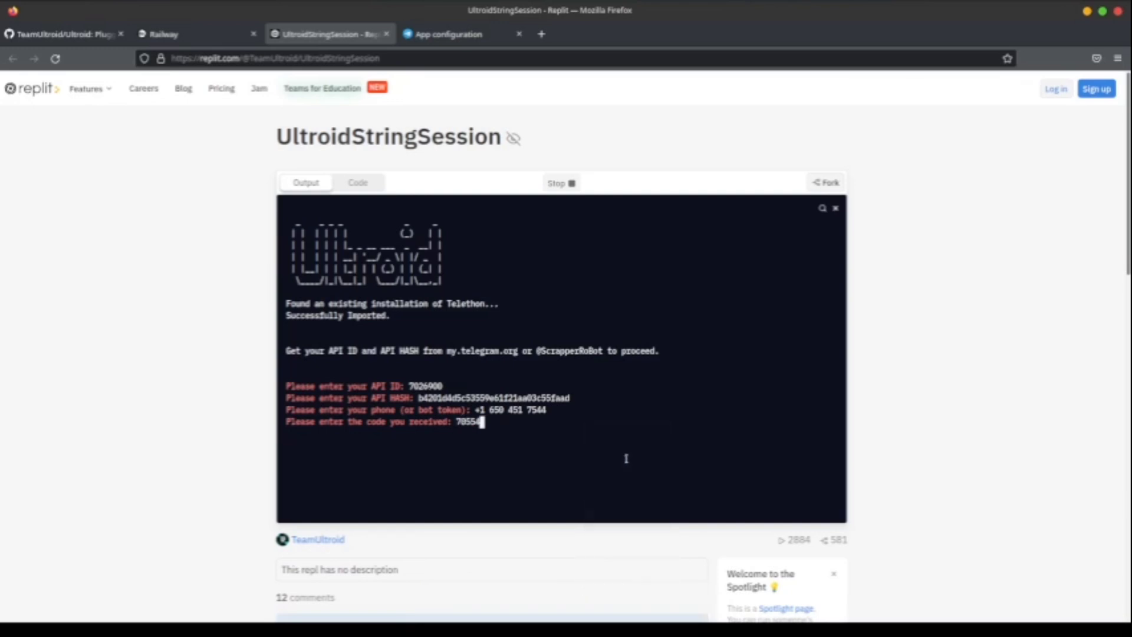
{"action": "key", "text": "Return"}
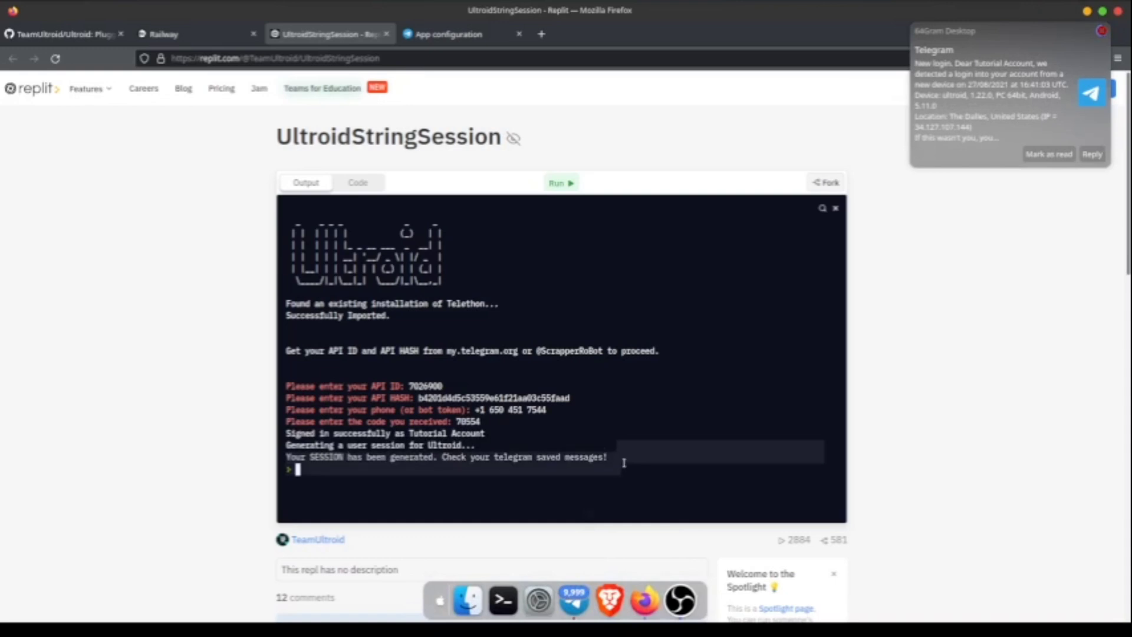
- Switch to the Telegram desktop client and copy the Ultroid session string from Saved Messages
{"action": "left_click", "coordinate": [574, 600]}
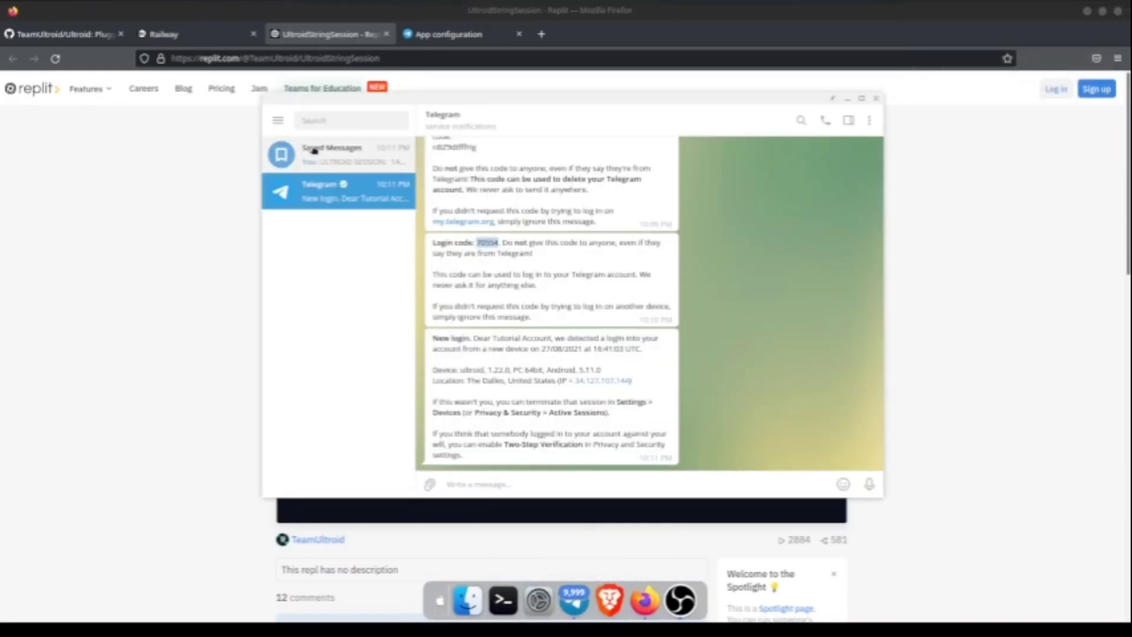
{"action": "left_click", "coordinate": [330, 154]}
{"action": "left_click", "coordinate": [278, 125]}
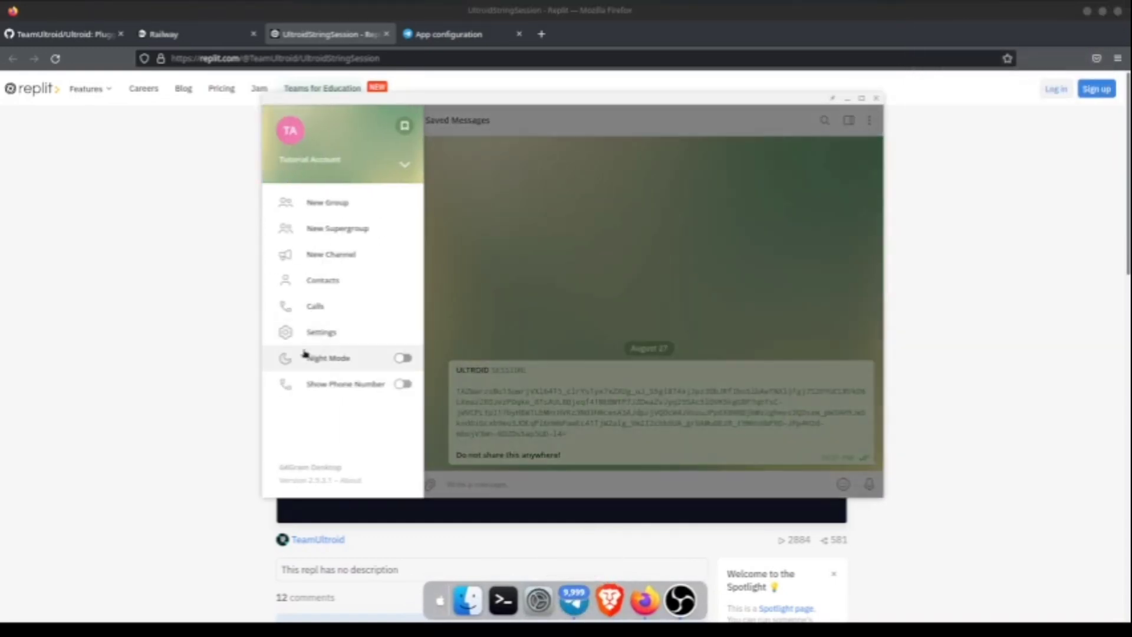
{"action": "left_click", "coordinate": [412, 129]}
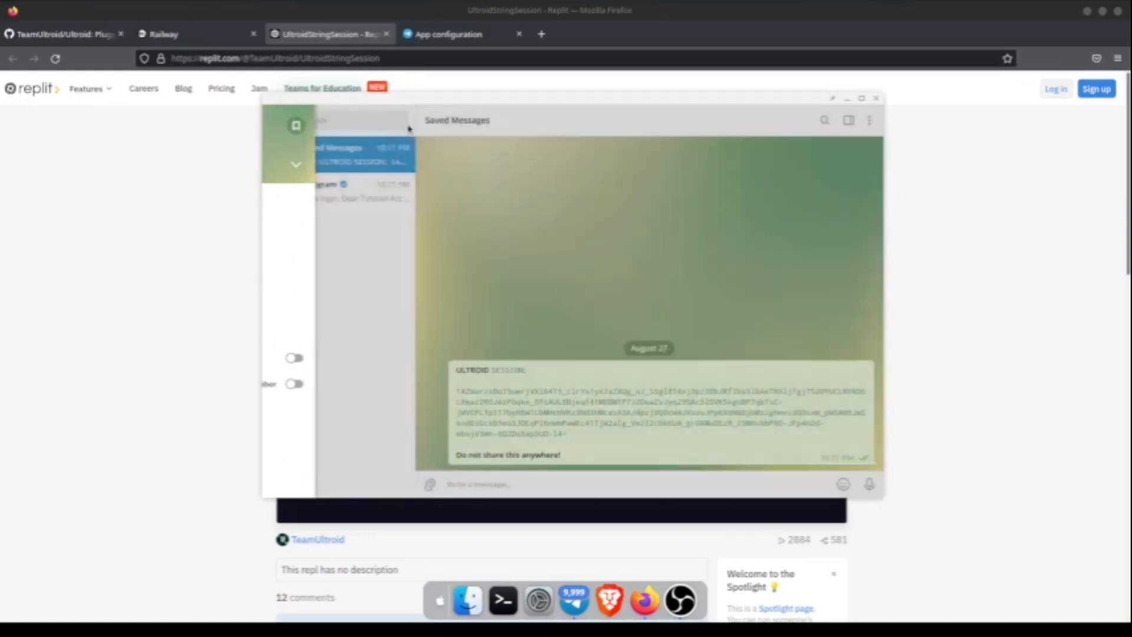
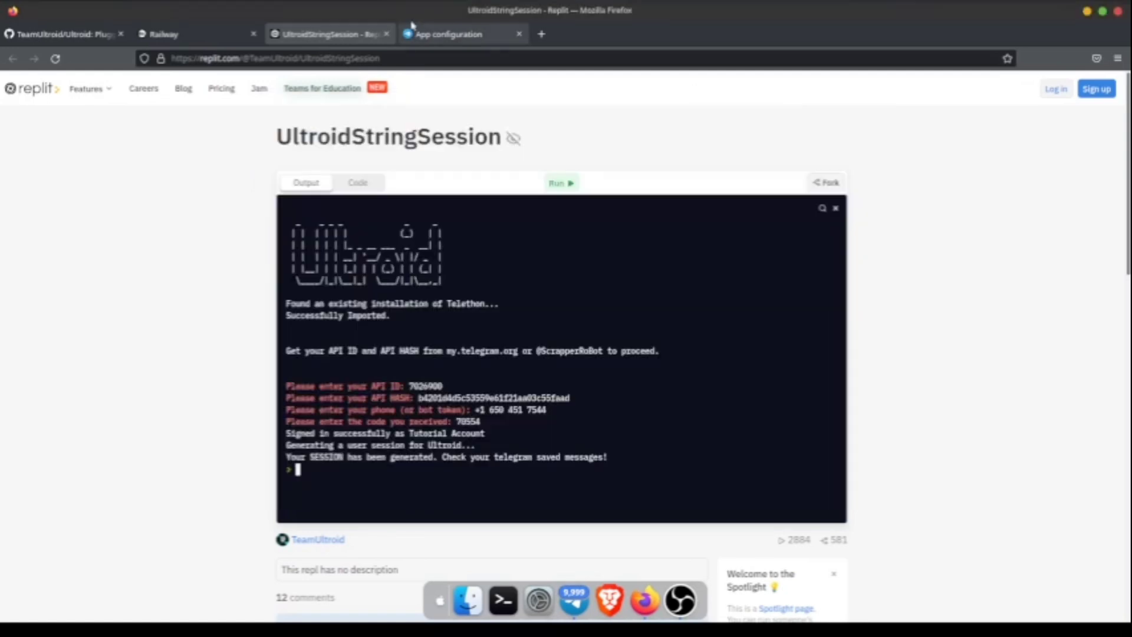
- Close the UltroidStringSession page in Firefox and paste the session string into the SESSION variable on Railway
{"action": "left_click", "coordinate": [387, 34]}
{"action": "left_click", "coordinate": [195, 37]}
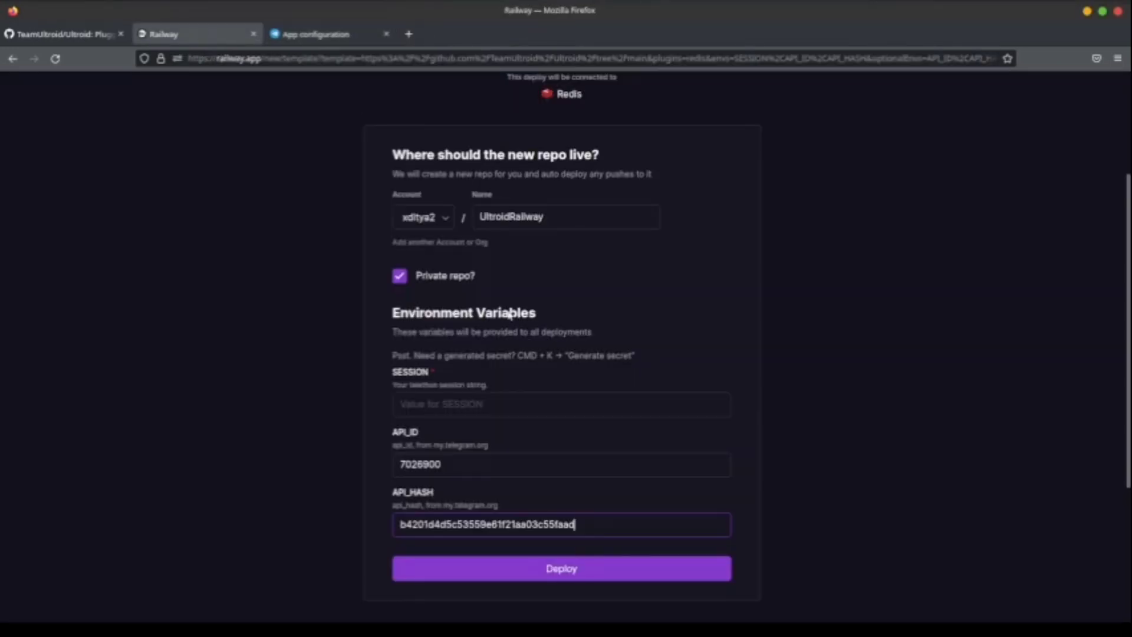
{"action": "left_click", "coordinate": [484, 404]}
{"action": "right_click", "coordinate": [485, 404]}
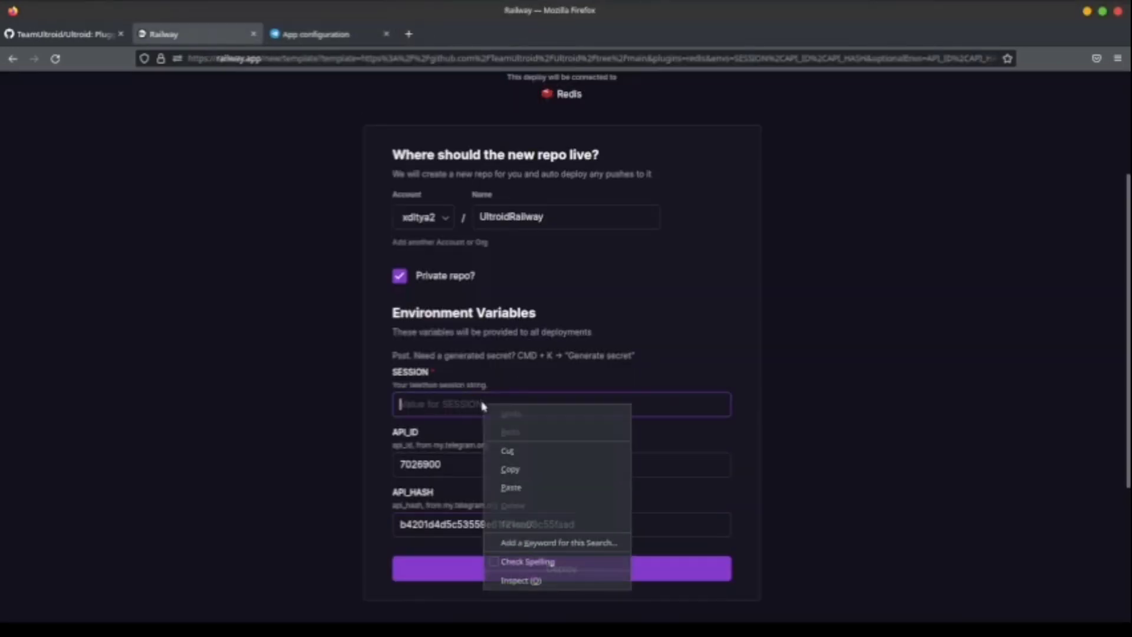
{"action": "left_click", "coordinate": [511, 487]}
- Deploy the UltroidRailway project with the filled-in environment variables
{"action": "left_click", "coordinate": [550, 577]}
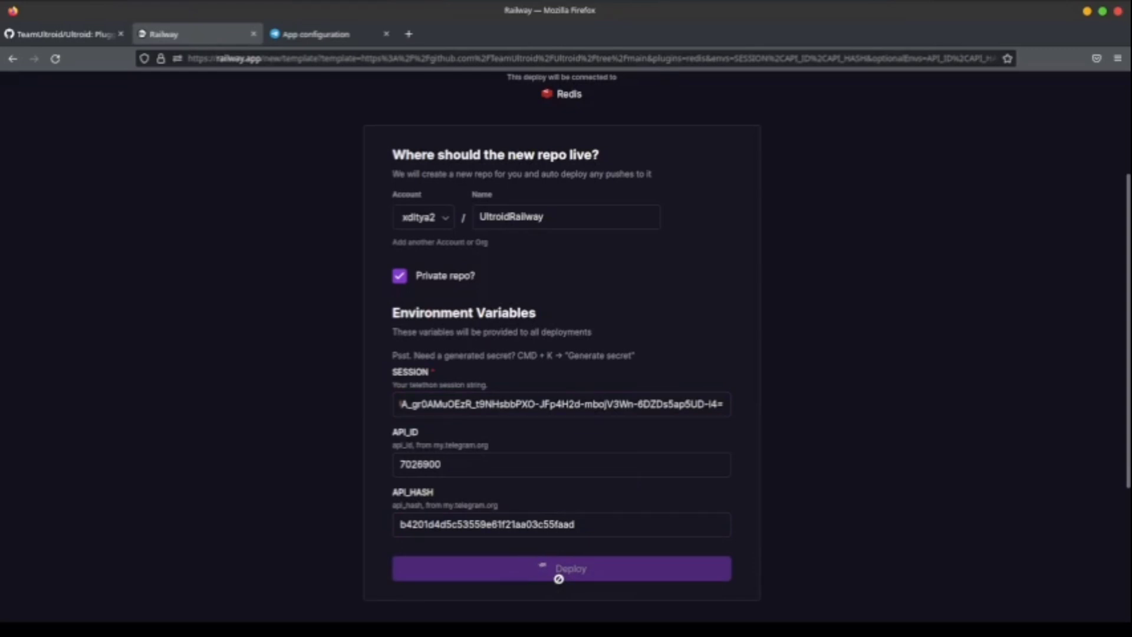
{"action": "right_click", "coordinate": [559, 583]}
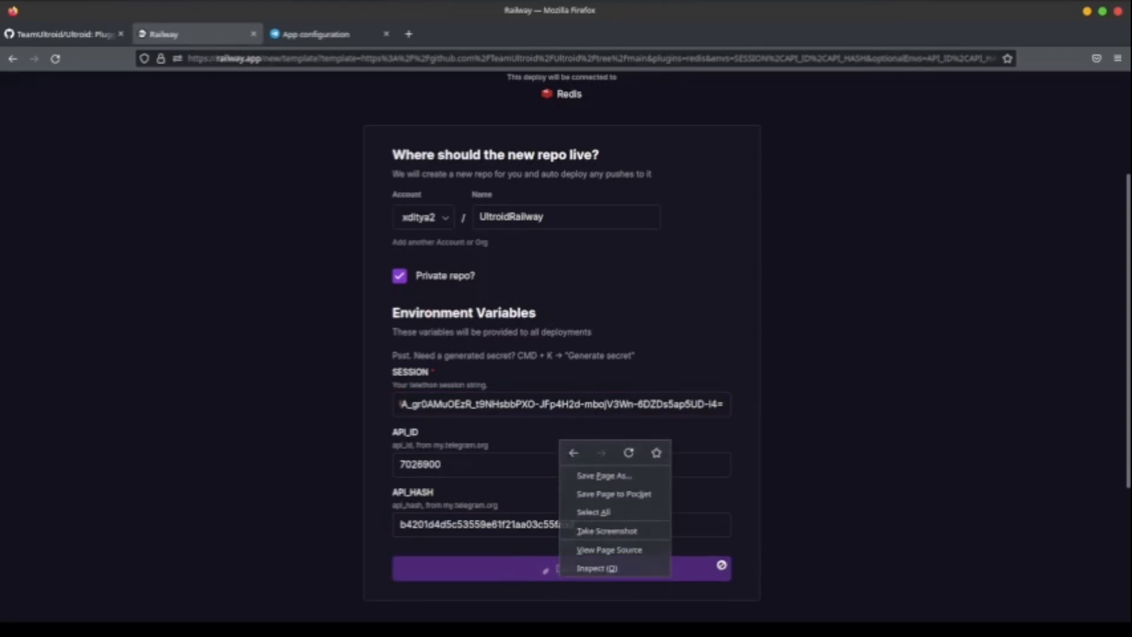
{"action": "left_click", "coordinate": [721, 566]}
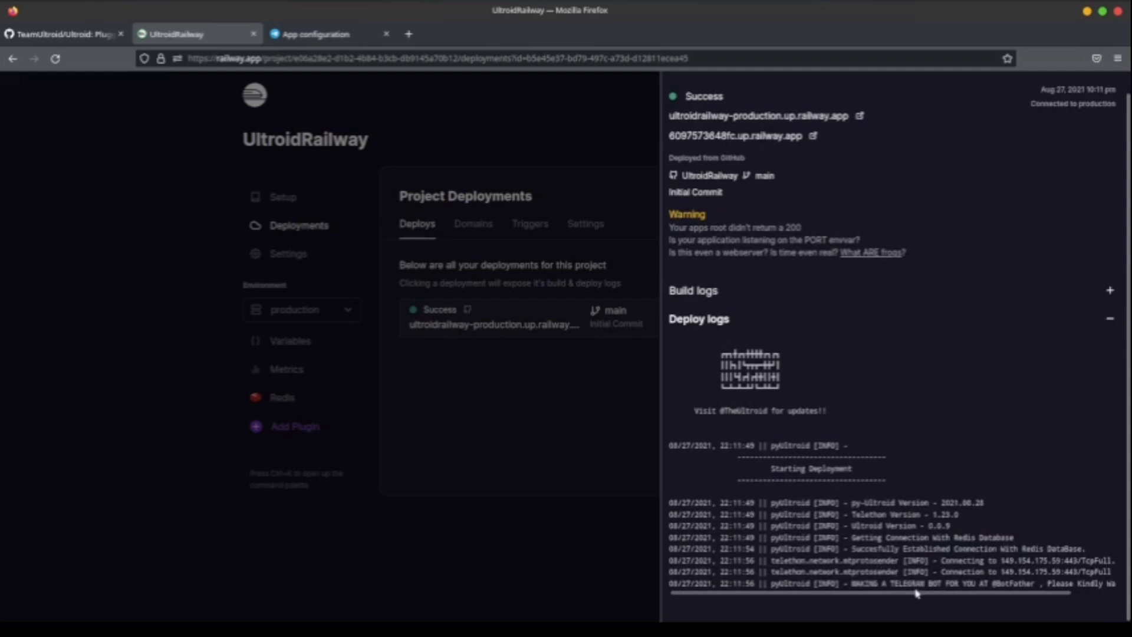
- Widen the deployment details pane to follow the deploy logs, and close the Telegram App configuration page
{"action": "mouse_move", "coordinate": [916, 592]}
{"action": "left_mouse_down"}
{"action": "mouse_move", "coordinate": [968, 599]}
{"action": "mouse_move", "coordinate": [904, 603]}
{"action": "left_mouse_up"}
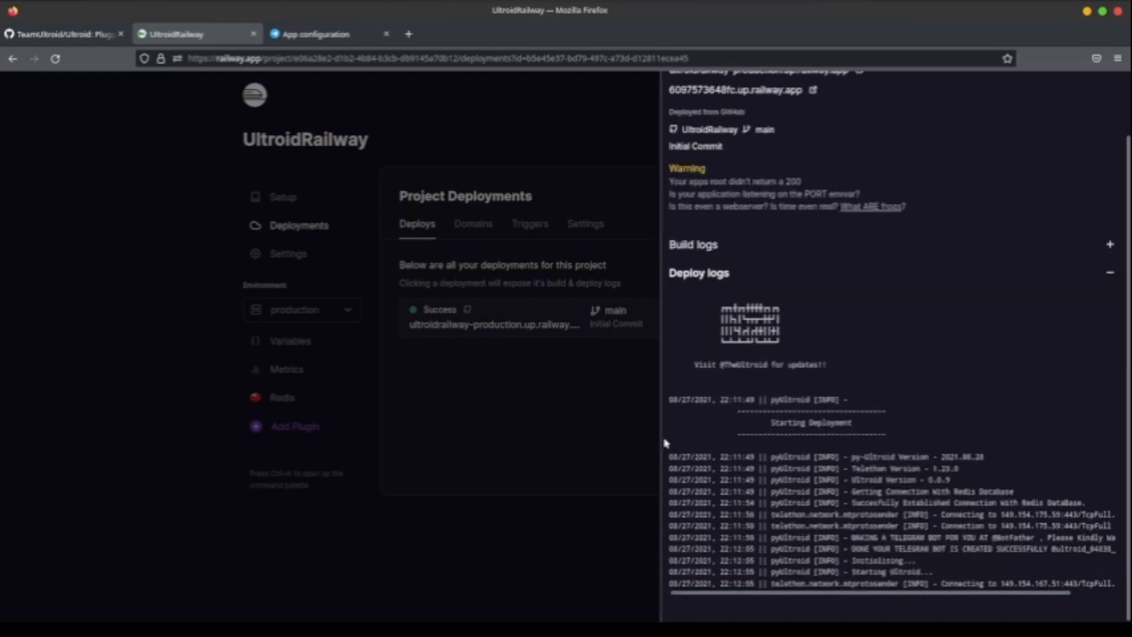
{"action": "left_click_drag", "start_coordinate": [664, 442], "coordinate": [269, 436]}
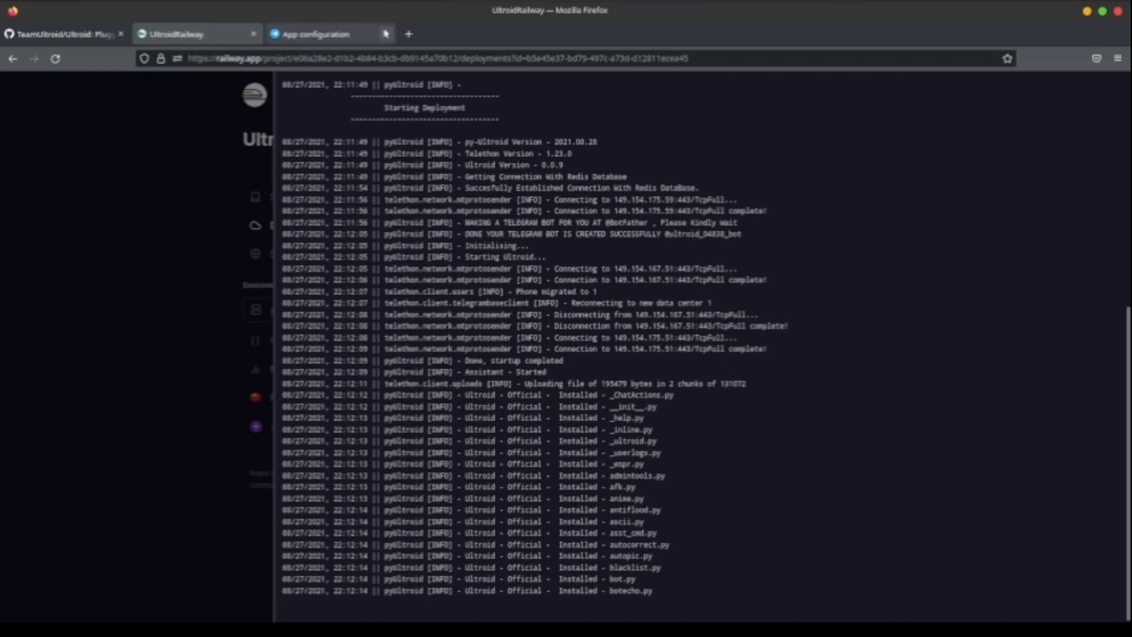
{"action": "left_click", "coordinate": [386, 34]}
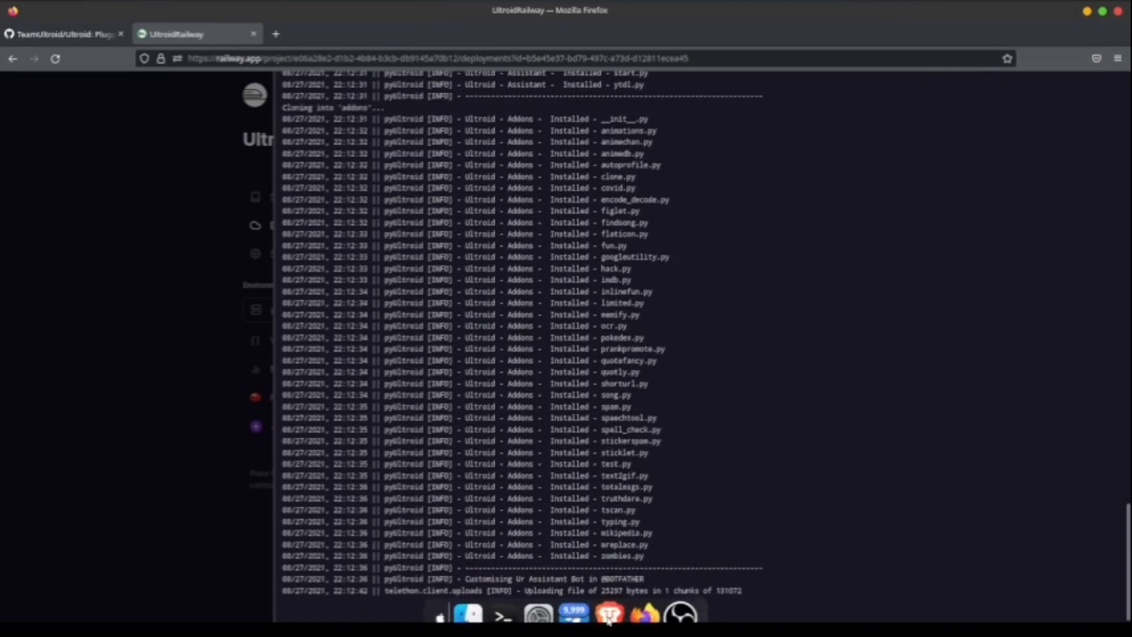
- Switch to the Telegram client, place it beside the Railway logs, close Saved Messages, and examine the final lines of the deploy log
{"action": "left_click", "coordinate": [574, 600]}
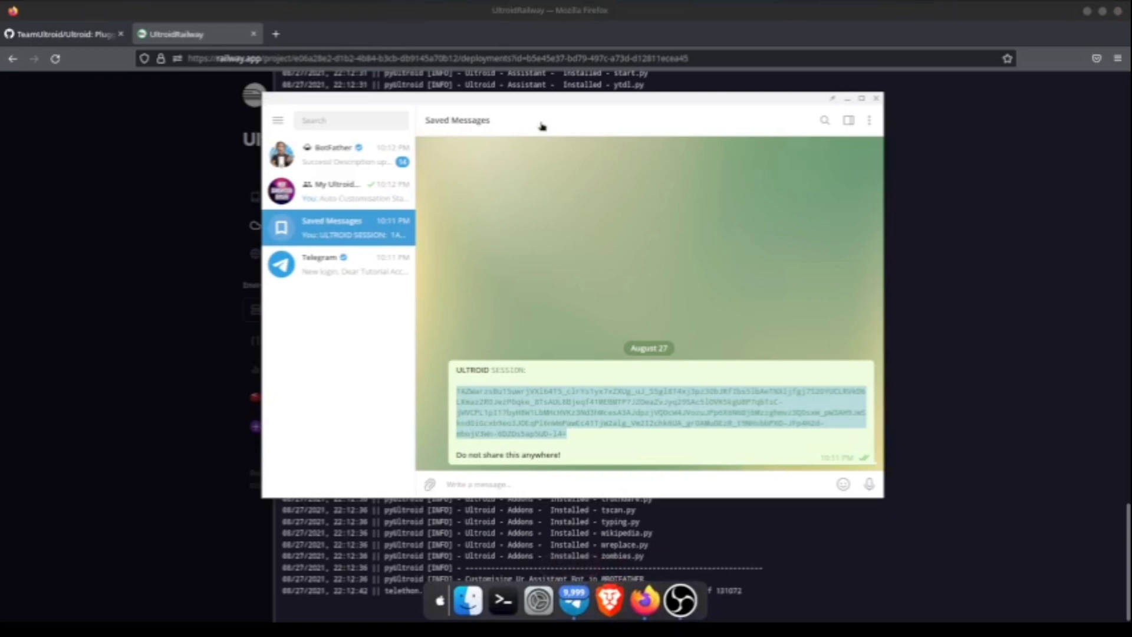
{"action": "left_click_drag", "start_coordinate": [552, 99], "coordinate": [858, 114]}
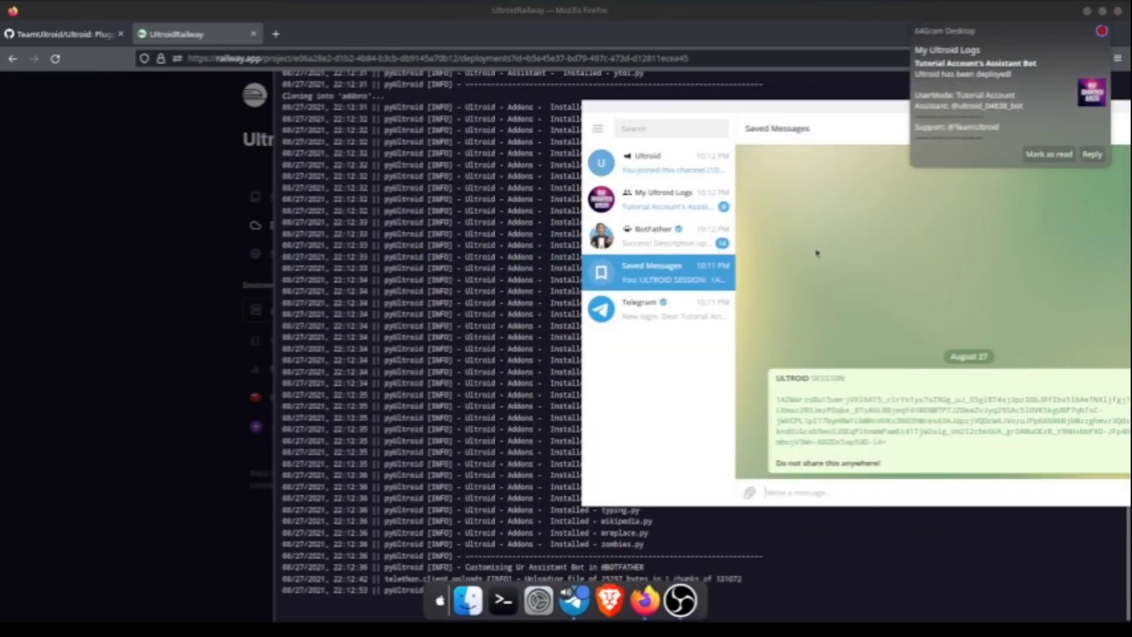
{"action": "key", "text": "Escape"}
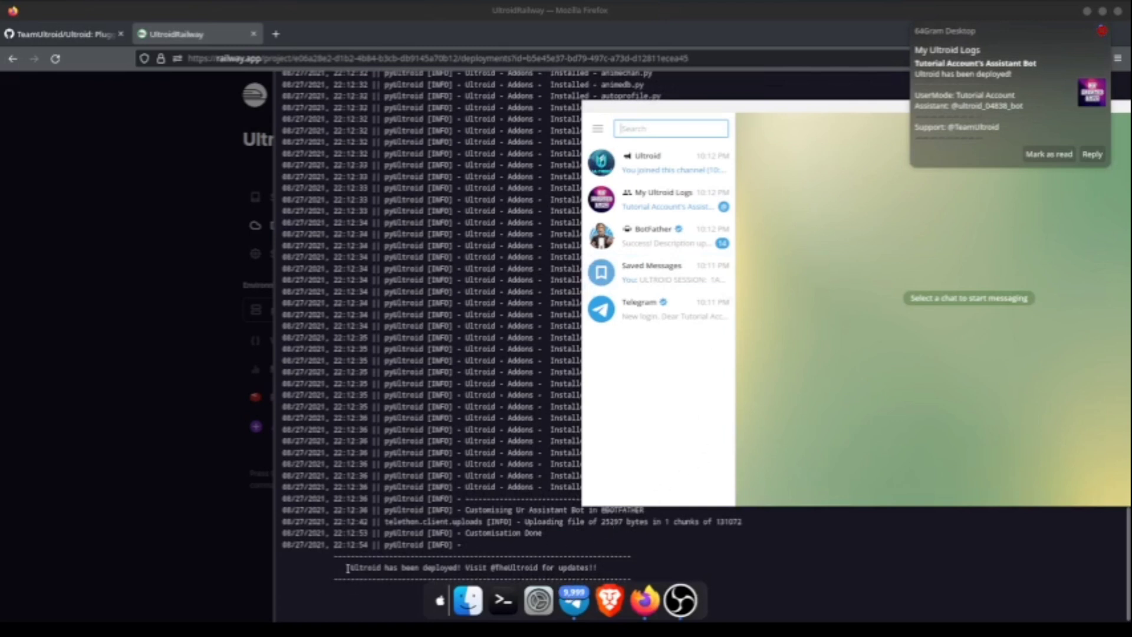
{"action": "left_click_drag", "start_coordinate": [348, 568], "coordinate": [611, 570]}
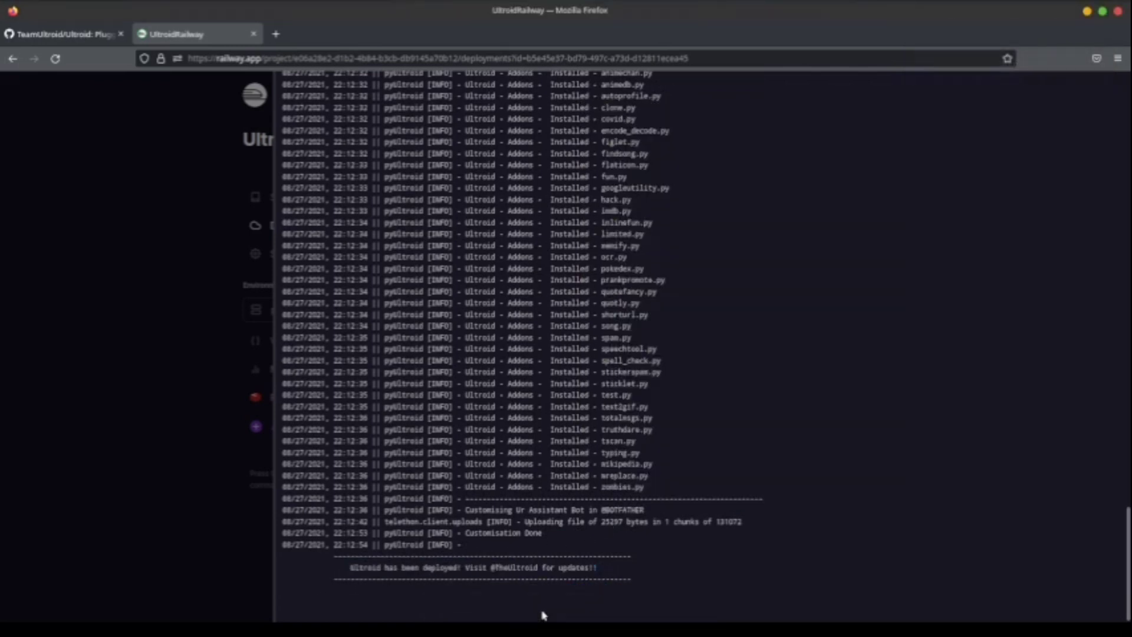
- Open the My Ultroid Logs group in Telegram and start a chat with the assistant bot that posted the deployment message
{"action": "left_click", "coordinate": [574, 600]}
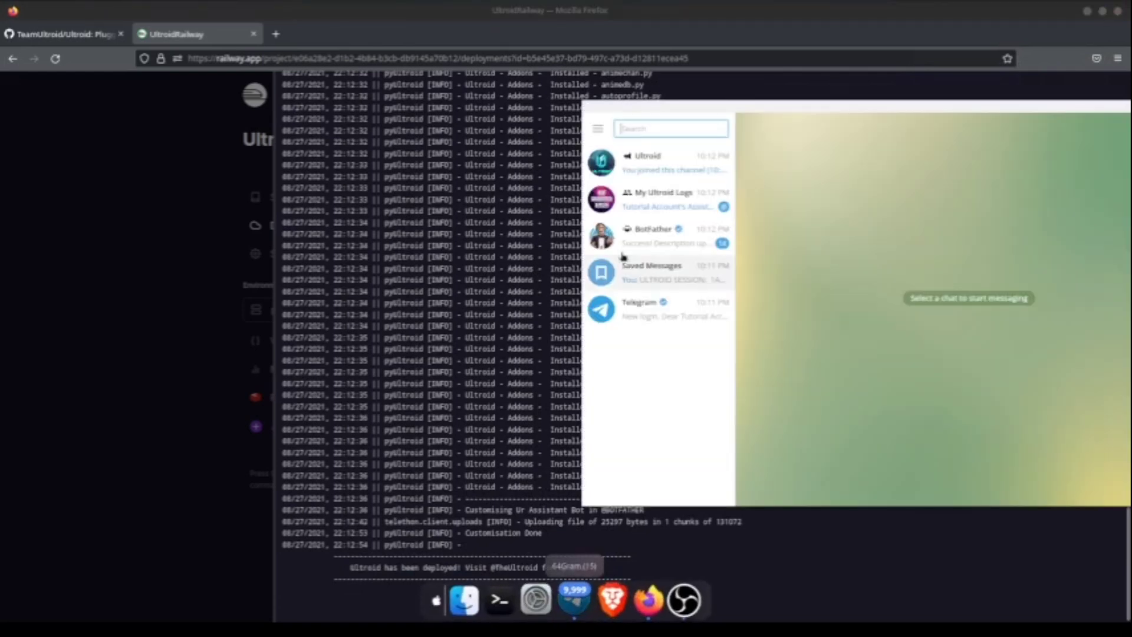
{"action": "left_click", "coordinate": [664, 208]}
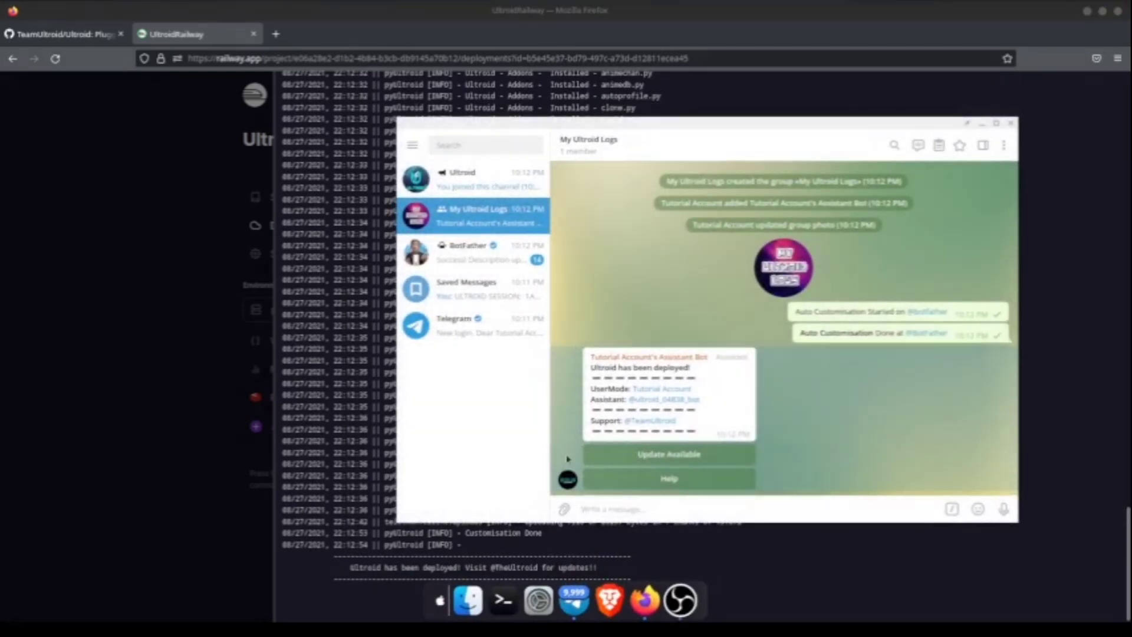
{"action": "left_click", "coordinate": [568, 482]}
{"action": "left_click", "coordinate": [608, 420]}
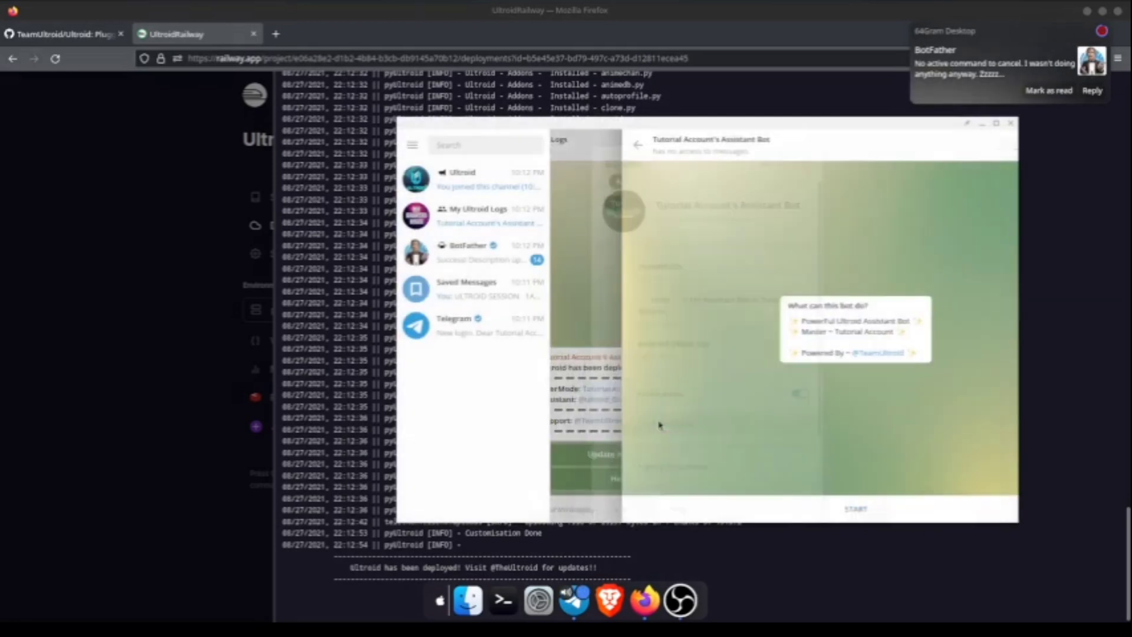
{"action": "left_click", "coordinate": [768, 514]}
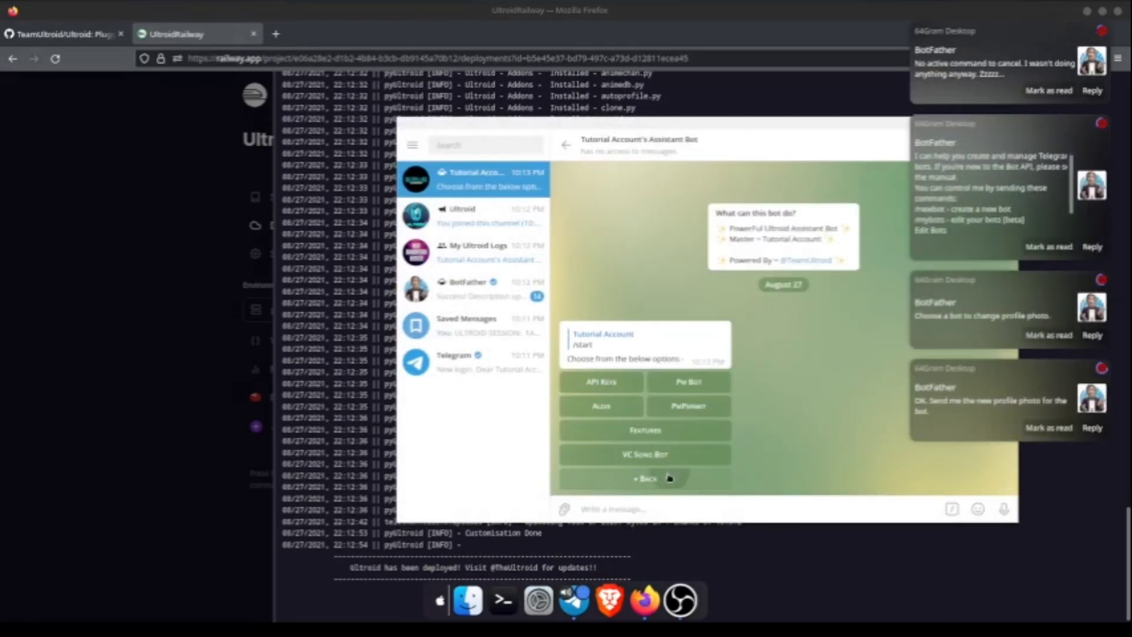
- Return to the My Ultroid Logs group and send the .ping command
{"action": "left_click_drag", "start_coordinate": [503, 228], "coordinate": [262, 230]}
{"action": "left_click", "coordinate": [262, 268]}
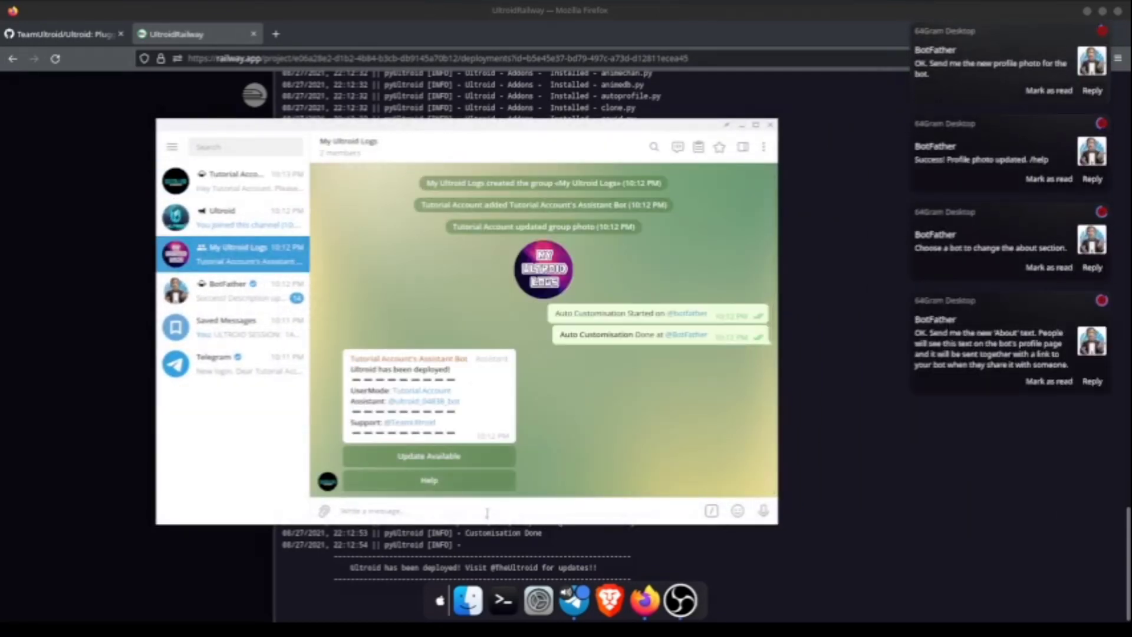
{"action": "type", "text": "al"}
{"action": "type", "text": "g"}
{"action": "key", "text": "Return"}
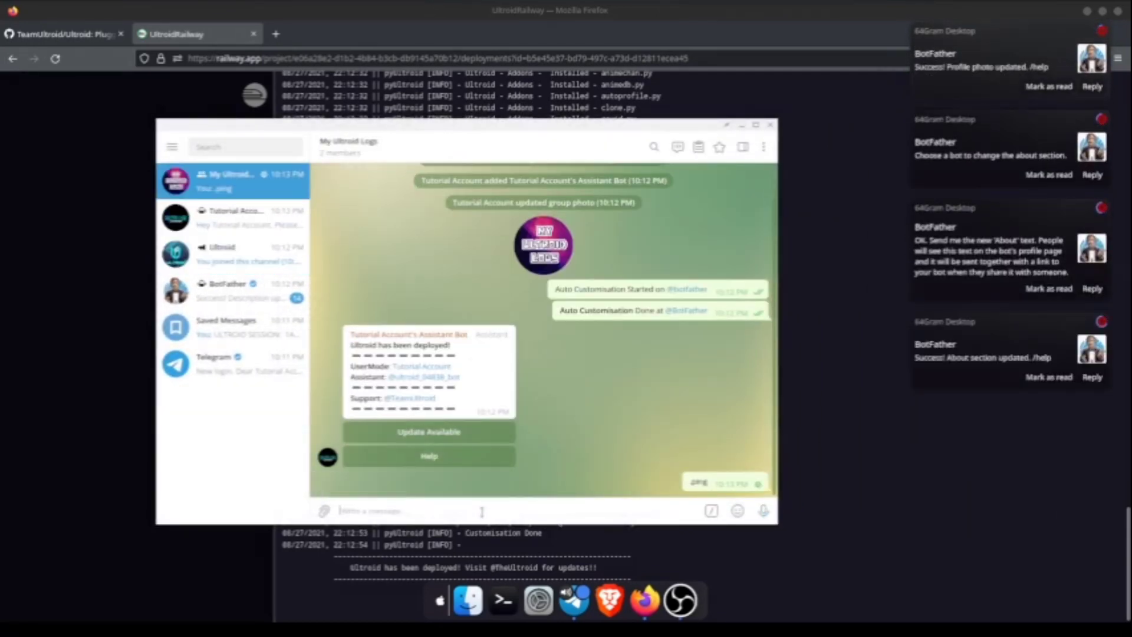
- Send the .alive command in the My Ultroid Logs group and examine the userbot's status reply
{"action": "type", "text": ".alive"}
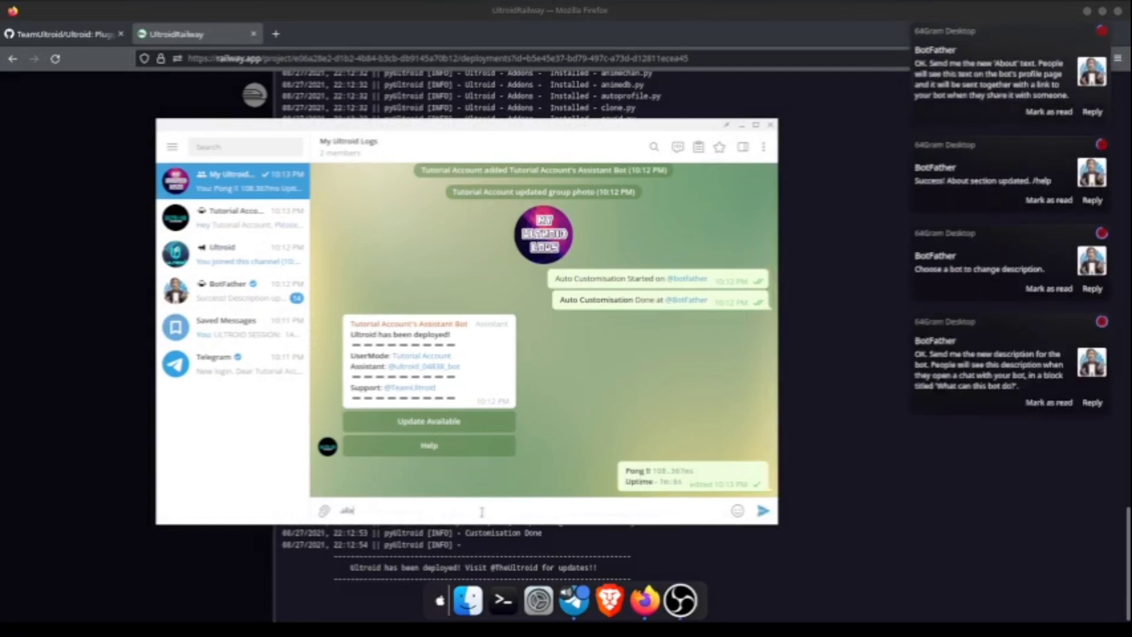
{"action": "key", "text": "Return"}
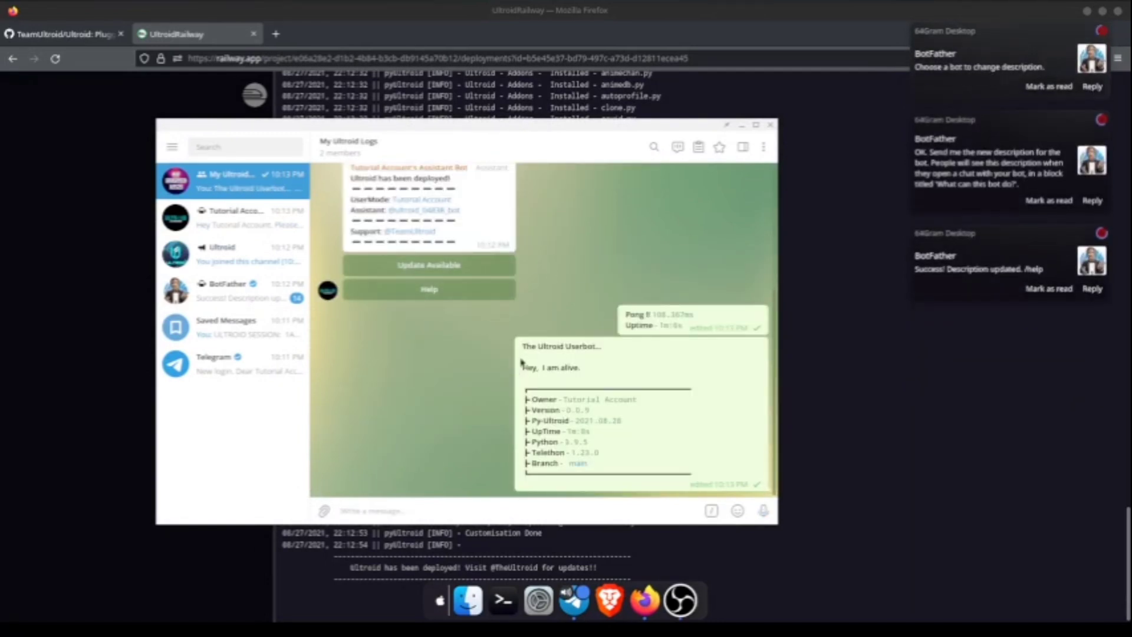
{"action": "left_click_drag", "start_coordinate": [520, 362], "coordinate": [705, 477]}
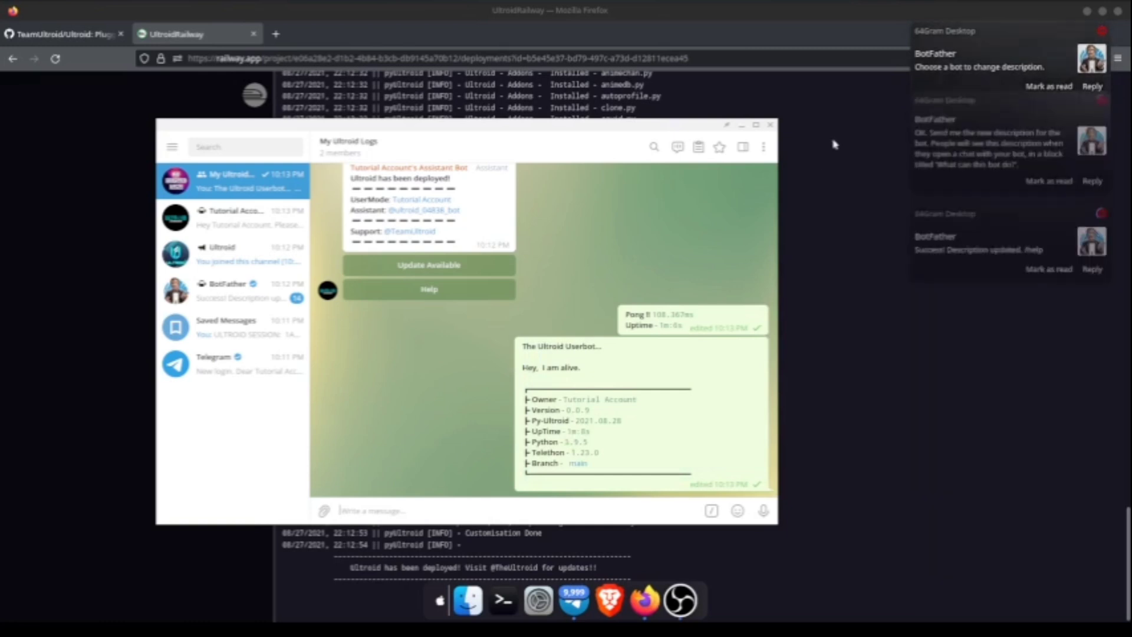
- Minimize the Telegram and Firefox windows to show the desktop
{"action": "left_click", "coordinate": [741, 125]}
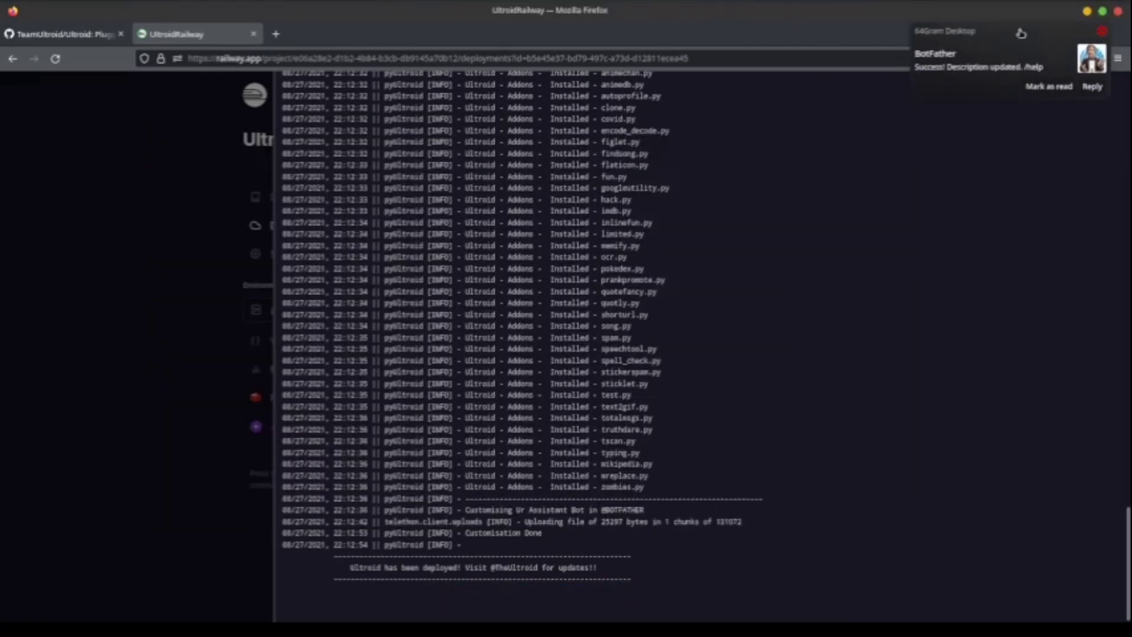
{"action": "left_click", "coordinate": [1087, 12]}
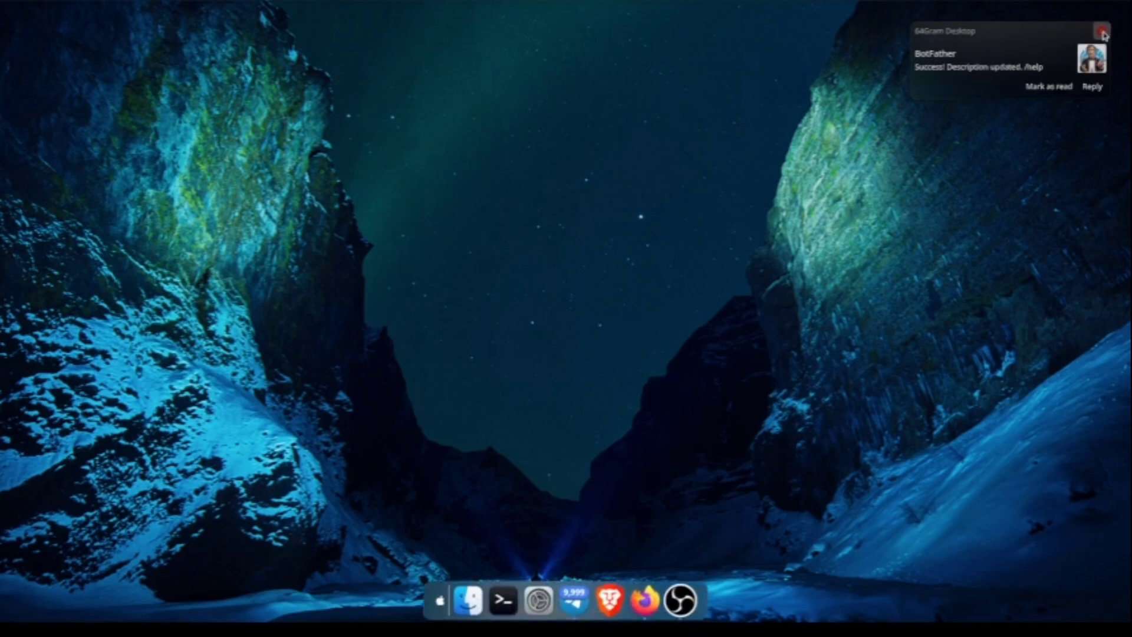